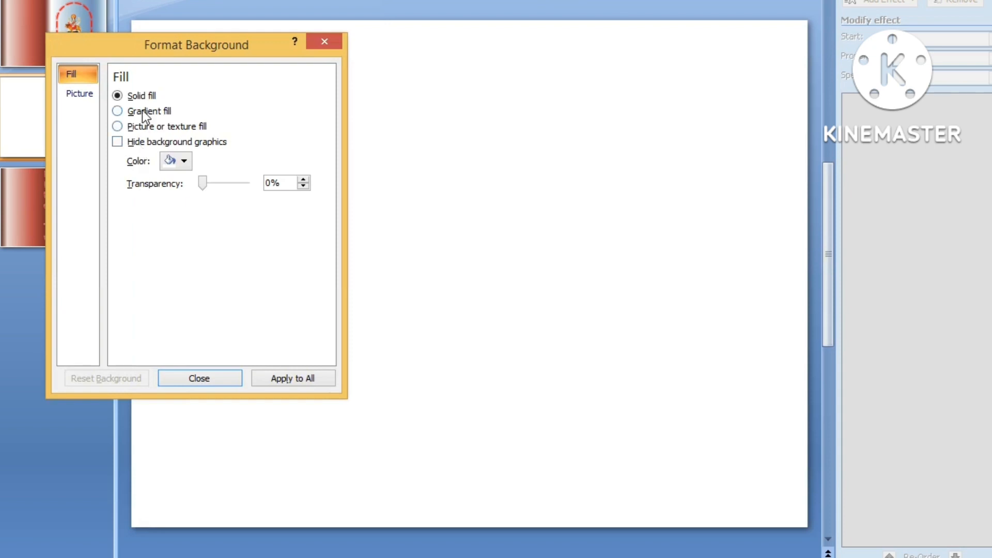
Give the slide background a gradient fill.
left_click(142, 110)
left_click(200, 379)
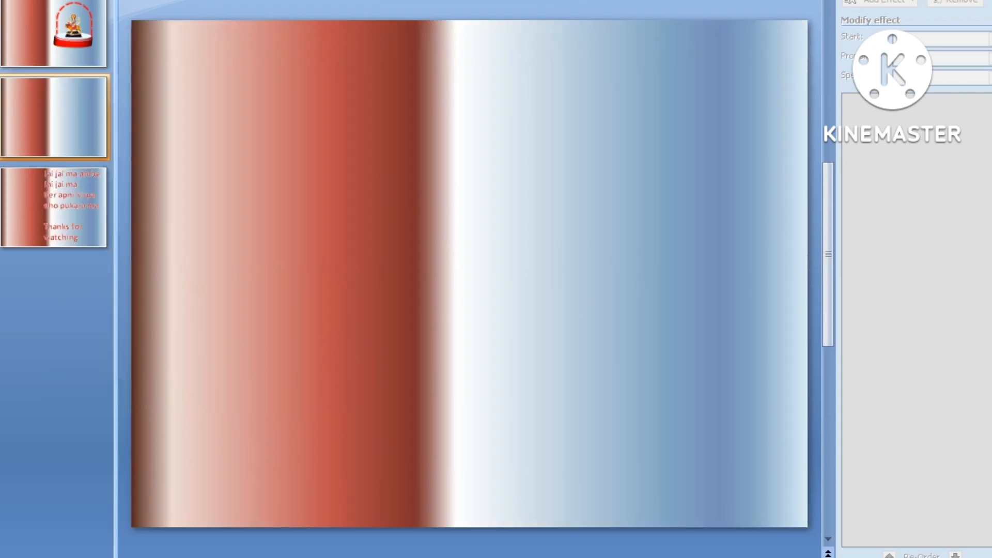
Draw a wide horizontal oval over the blue half of the slide and place an identical copy above it.
left_click(150, 1)
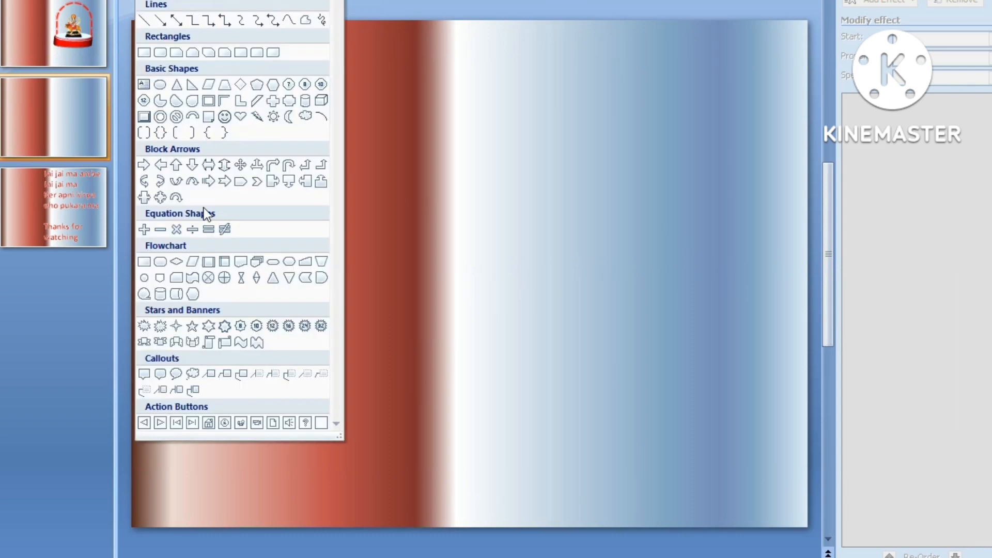
left_click(288, 117)
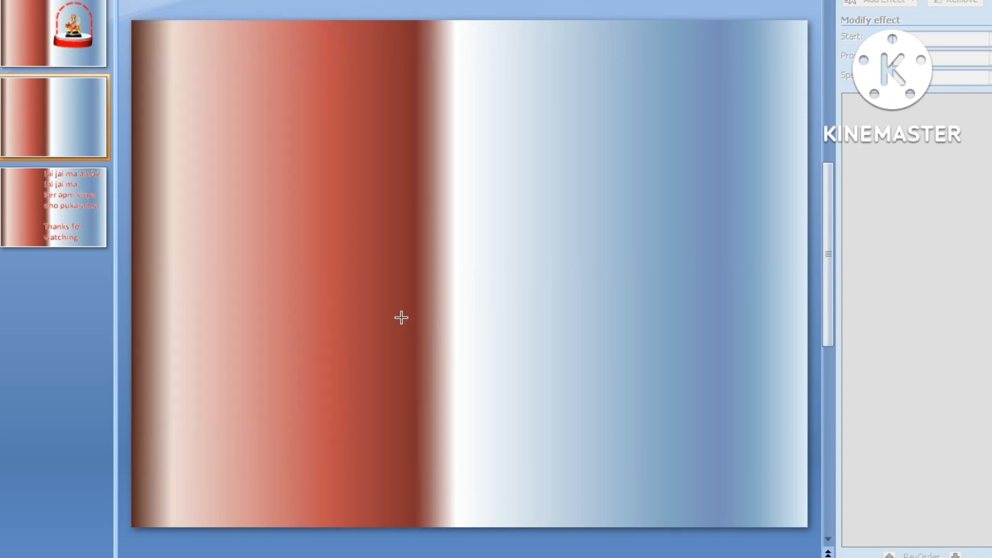
left_click_drag(579, 330, 718, 385)
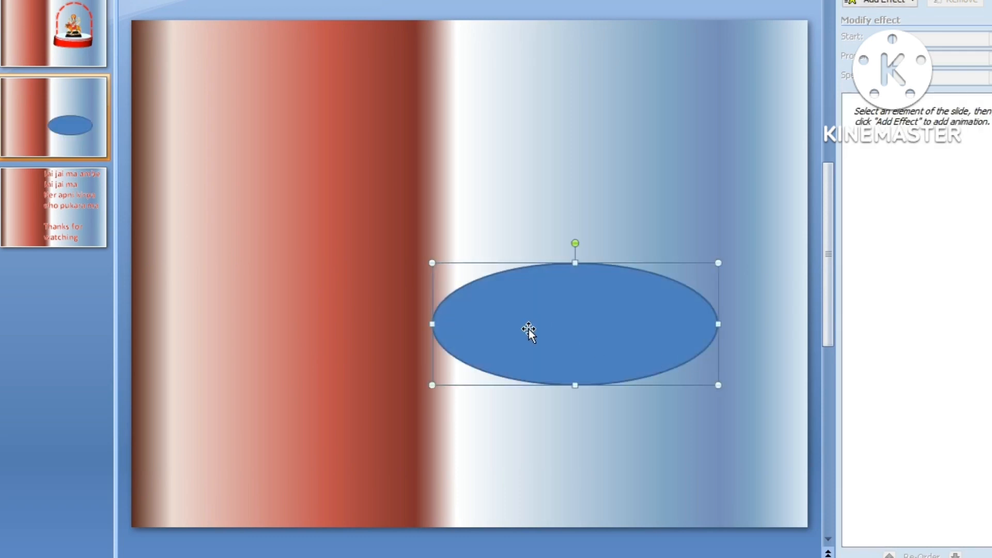
left_click_drag(528, 330, 615, 221)
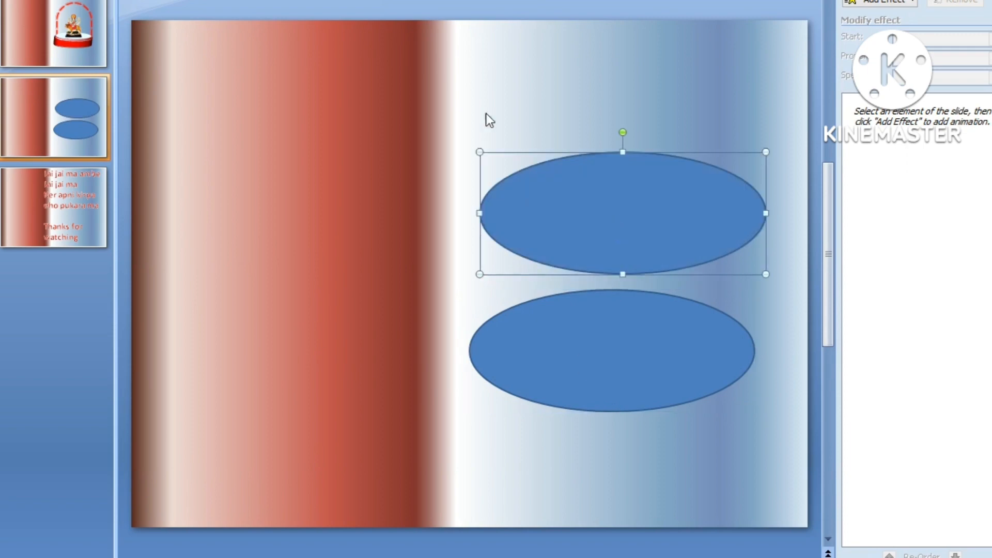
Fill both ovals with a light cream color.
left_click(594, 364, "shift")
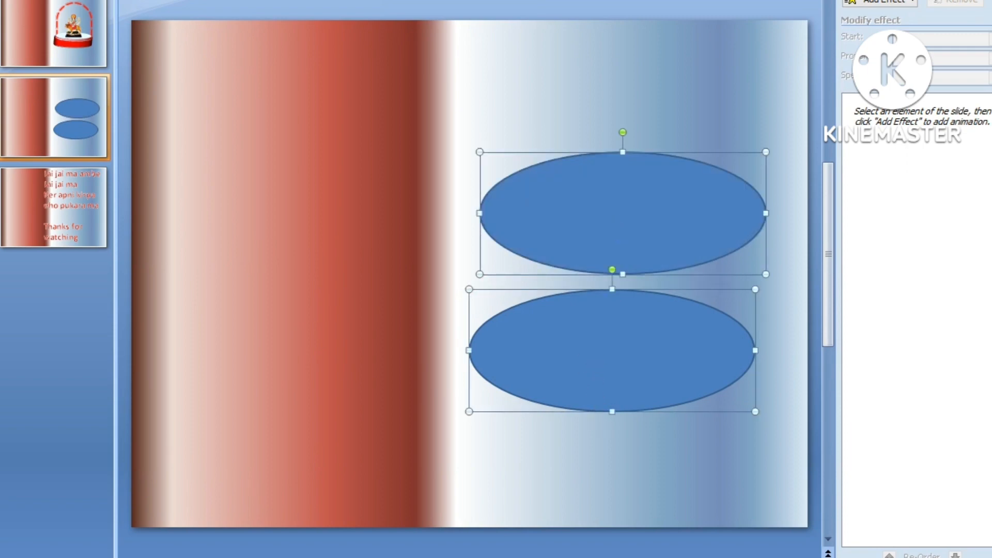
left_click(383, 1)
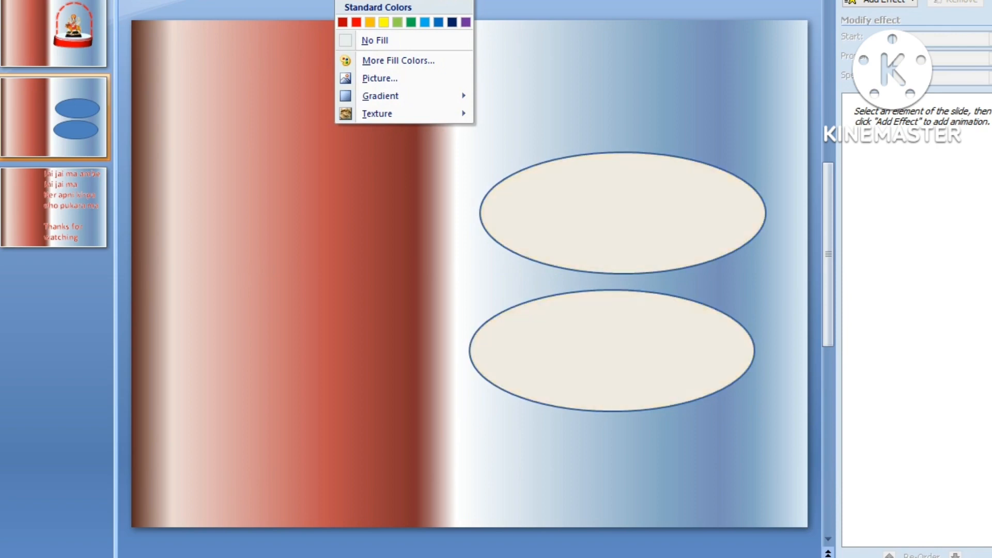
left_click(370, 1)
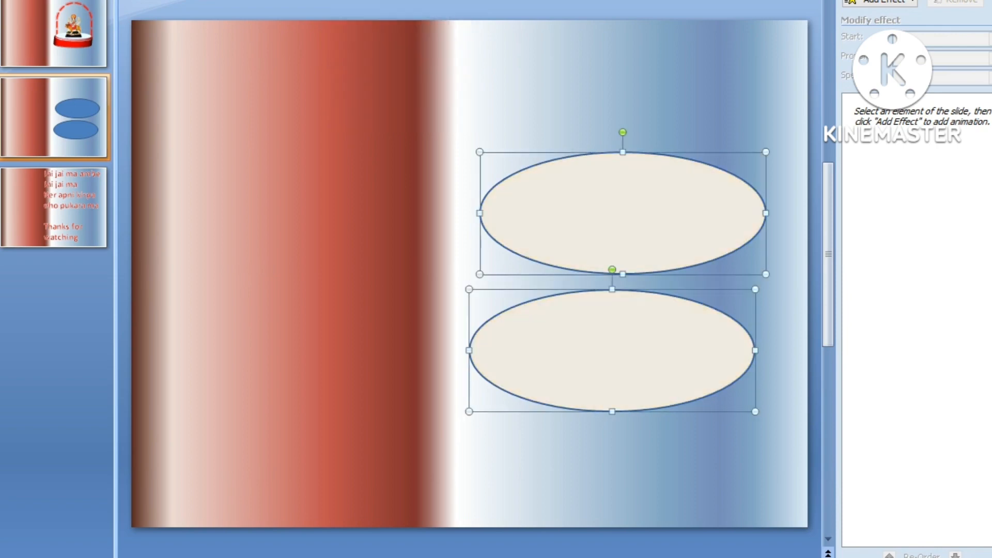
Outline both ovals in Red, Accent 2, Darker 25% with a 3 pt line weight.
left_click(385, 1)
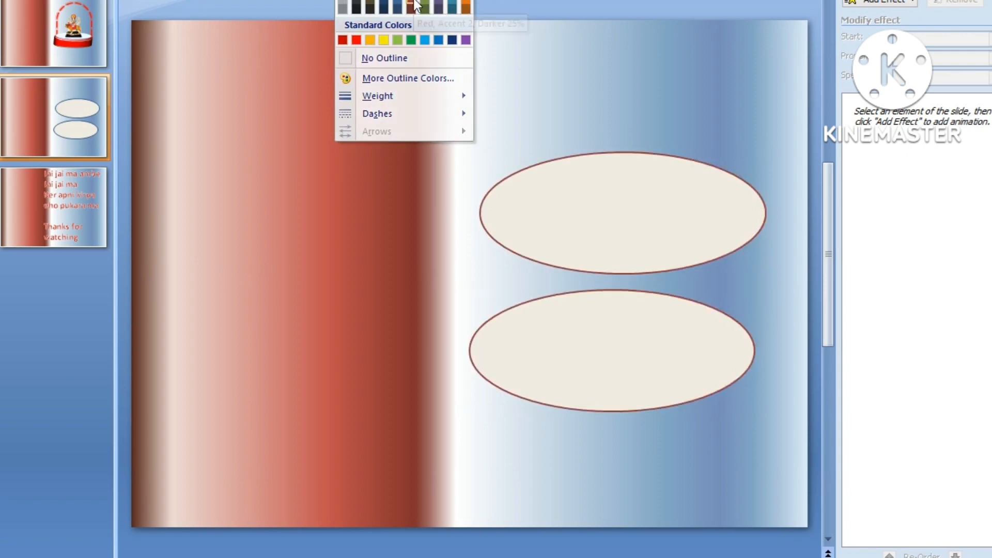
left_click(413, 5)
left_click(385, 1)
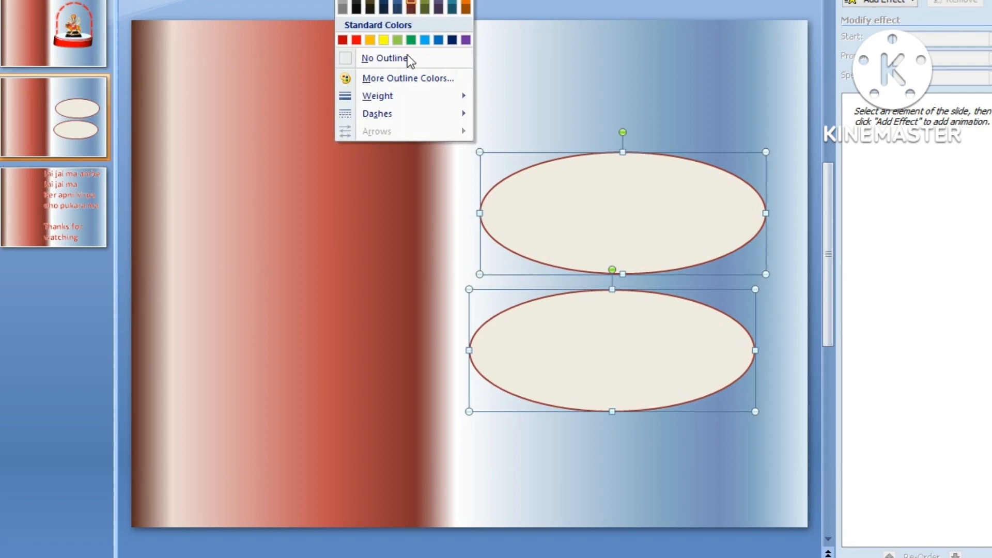
mouse_move(399, 95)
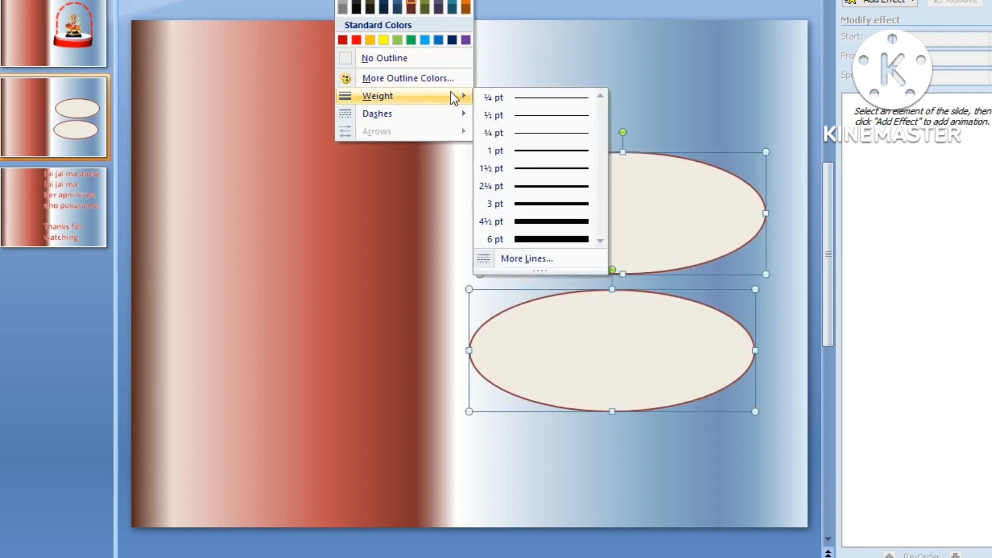
left_click(544, 205)
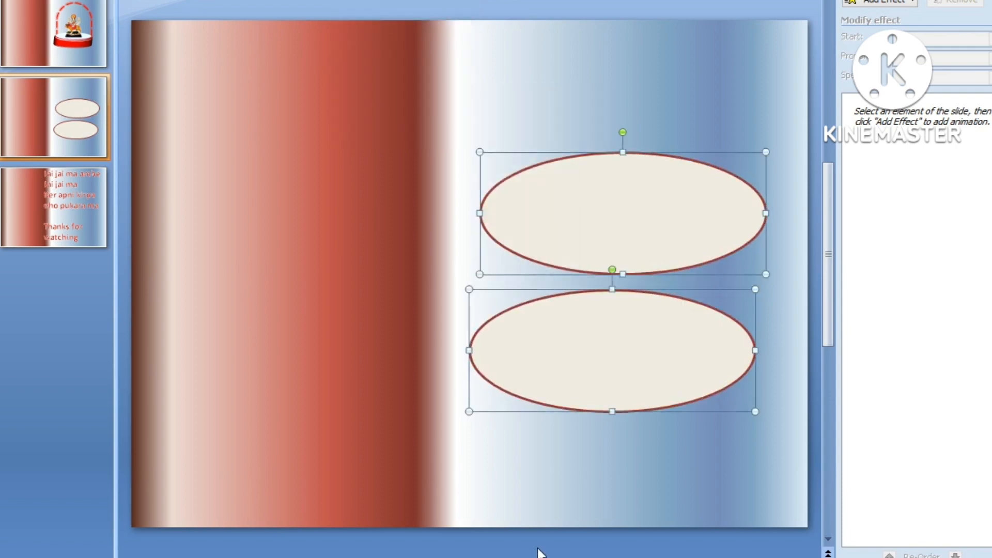
Apply the parallel 3-D rotation preset with X 306.5°, Y 301.3° and Z 57.6° to the lower oval.
left_click(594, 452)
left_click(547, 358)
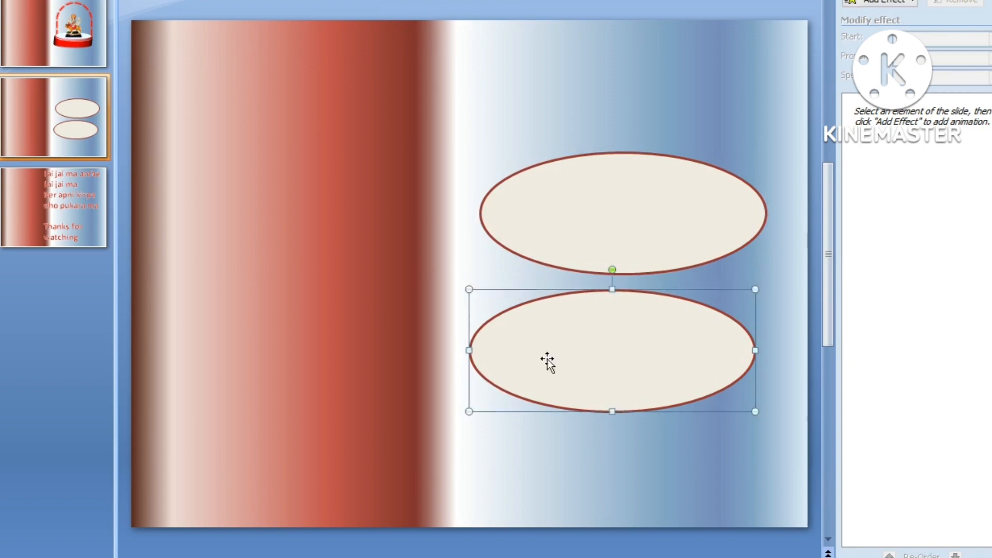
right_click(548, 356)
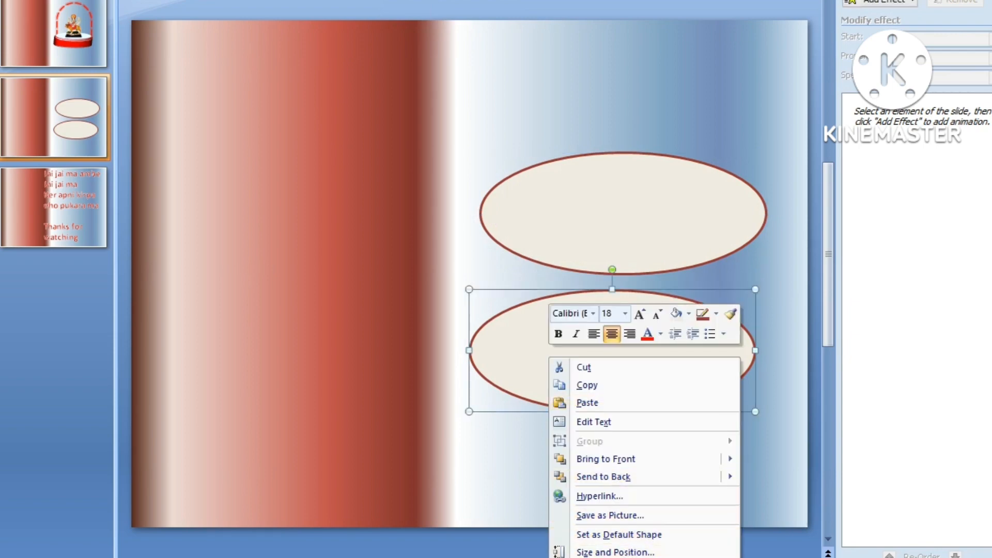
left_click(608, 557)
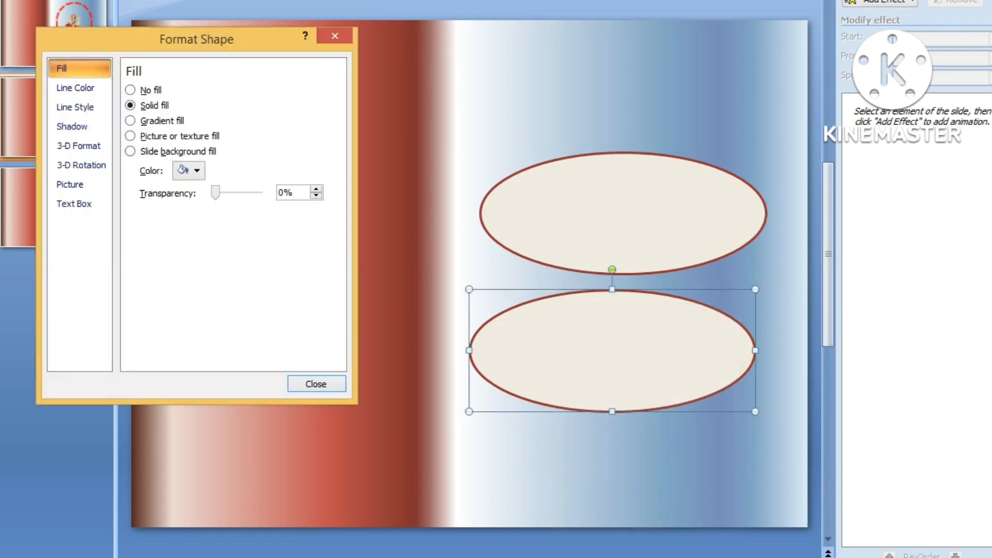
left_click(83, 146)
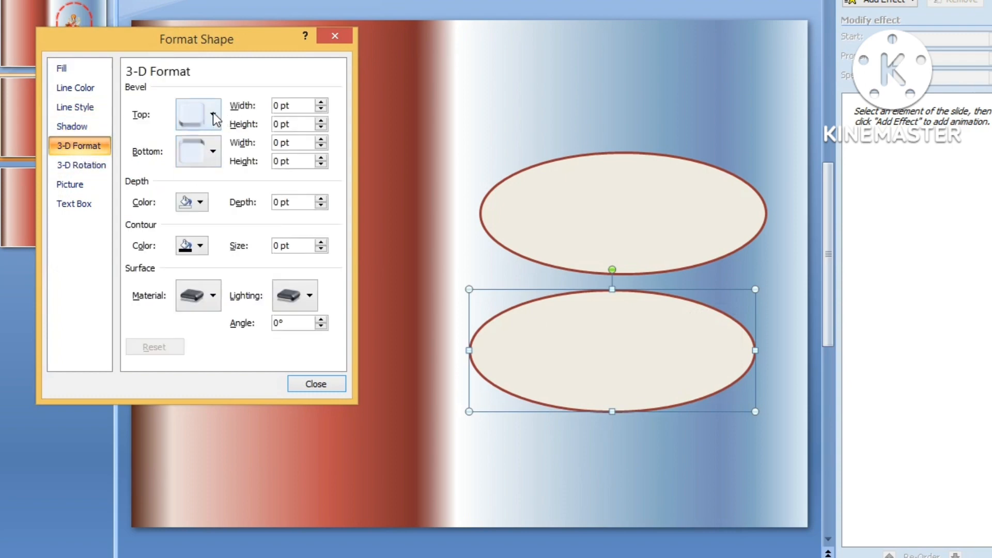
left_click(82, 165)
left_click(205, 98)
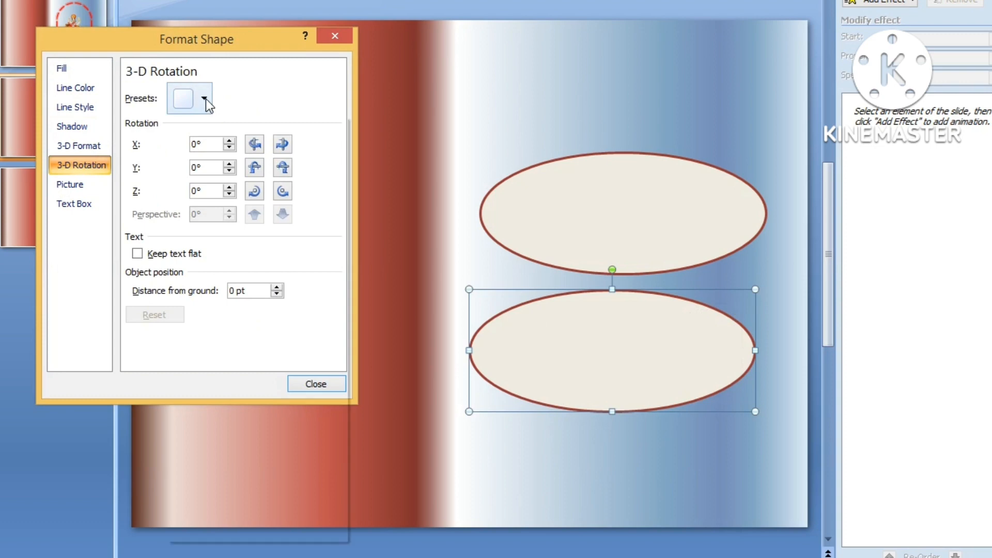
left_click(284, 261)
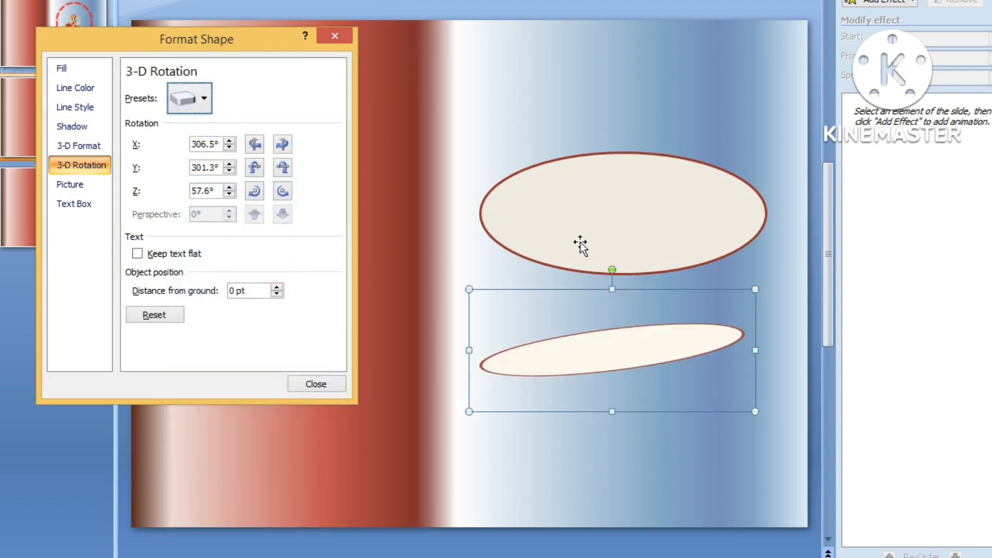
Apply the same parallel 3-D rotation preset to the upper oval.
left_click(578, 193)
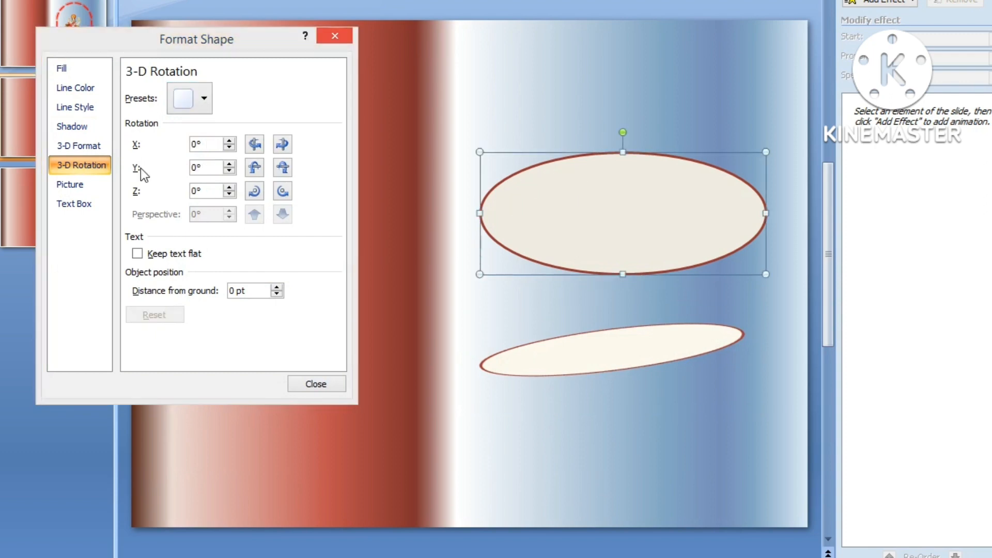
left_click(200, 98)
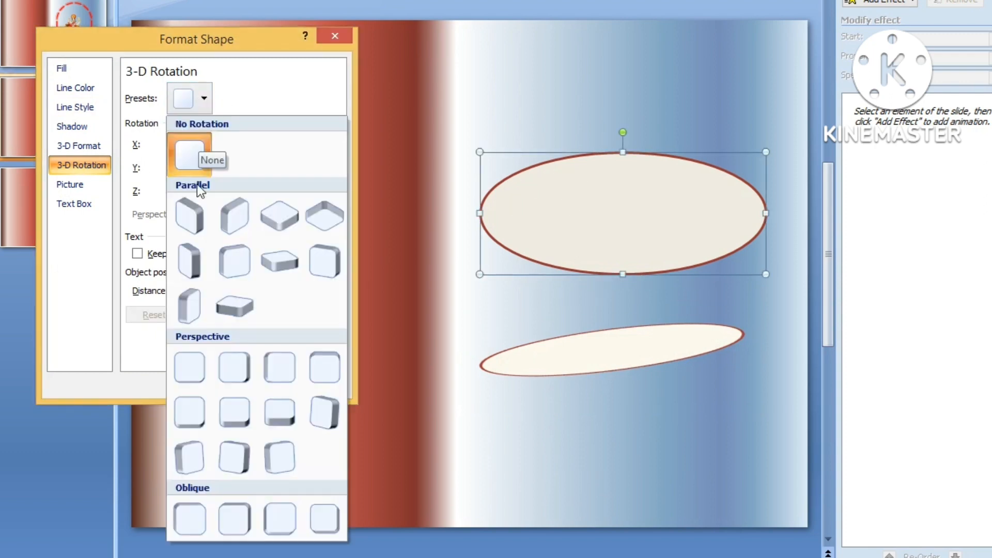
left_click(277, 261)
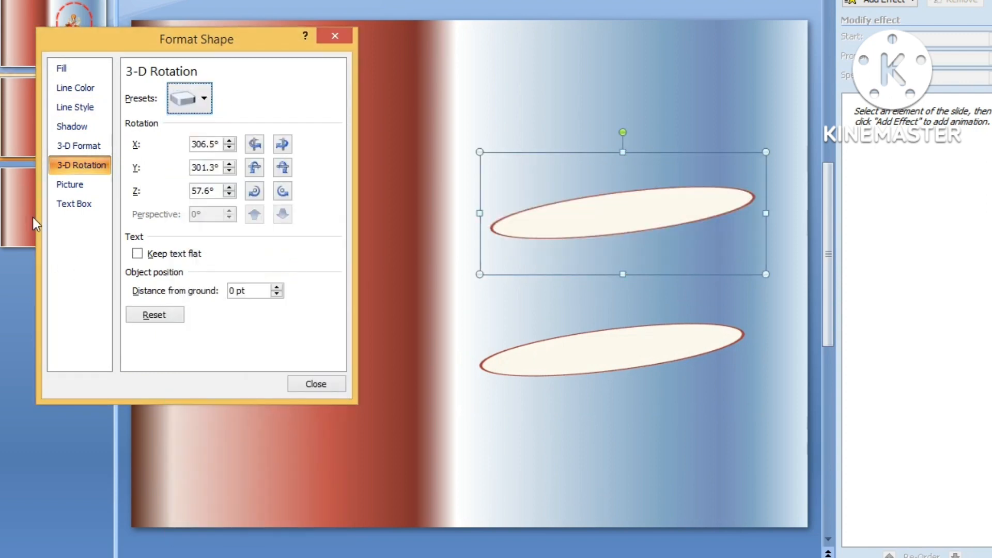
Flatten the lower oval further by tilting its 3-D rotation to X 287.8°, Y 297.1° and Z 74.1°.
left_click(583, 359)
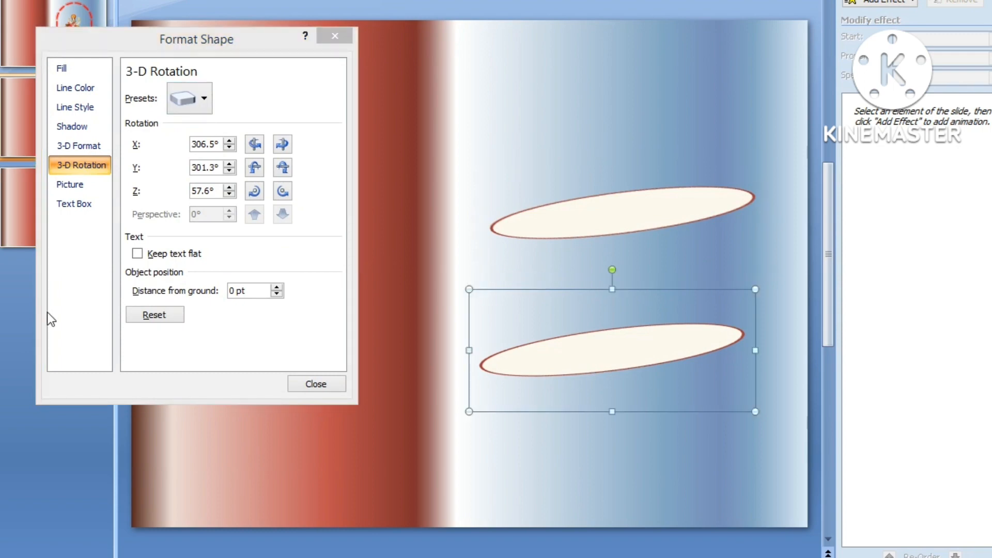
left_click(254, 167)
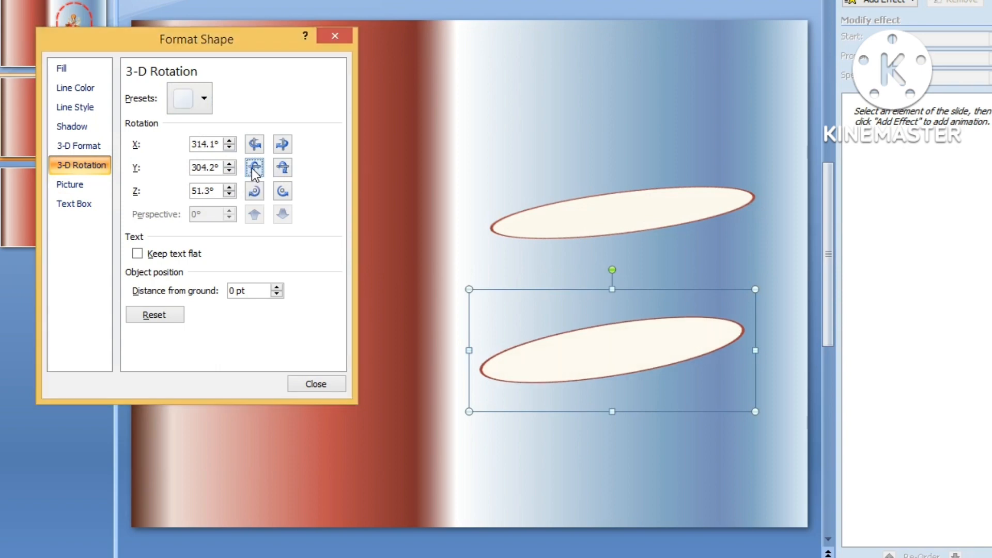
left_click(289, 168)
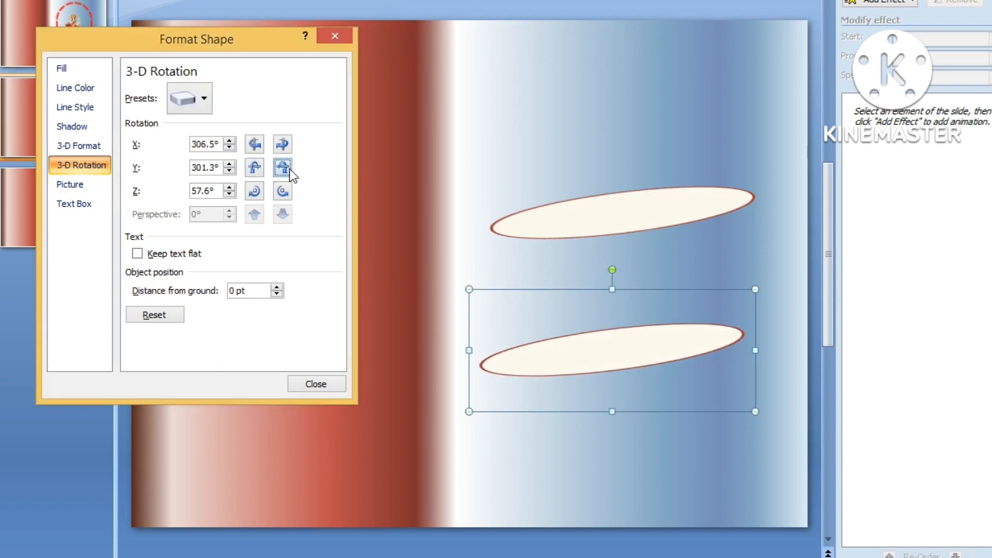
left_click(290, 169)
left_click(289, 169)
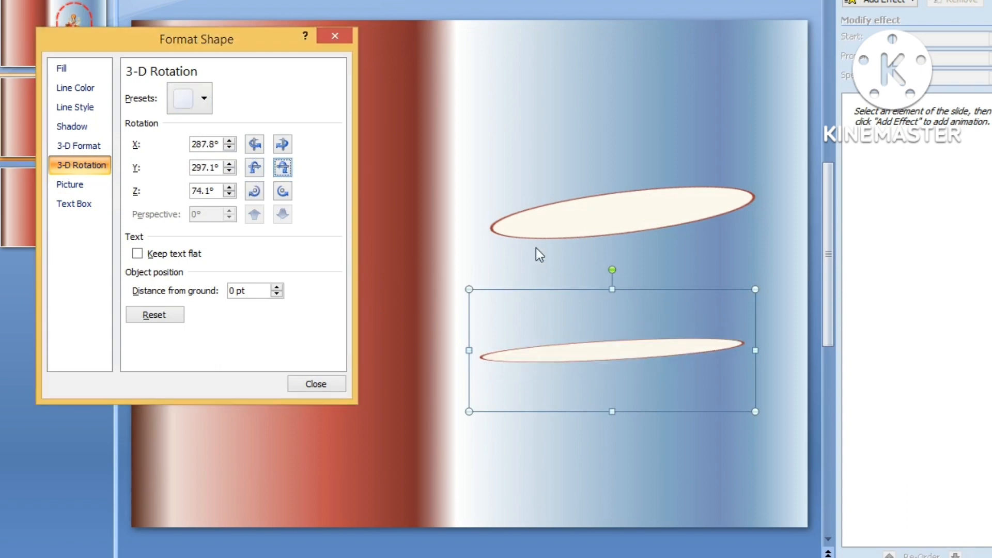
Tilt the upper oval's 3-D rotation to X 287.8°, Y 297.1° and Z 74.1° to match the lower one.
left_click(556, 219)
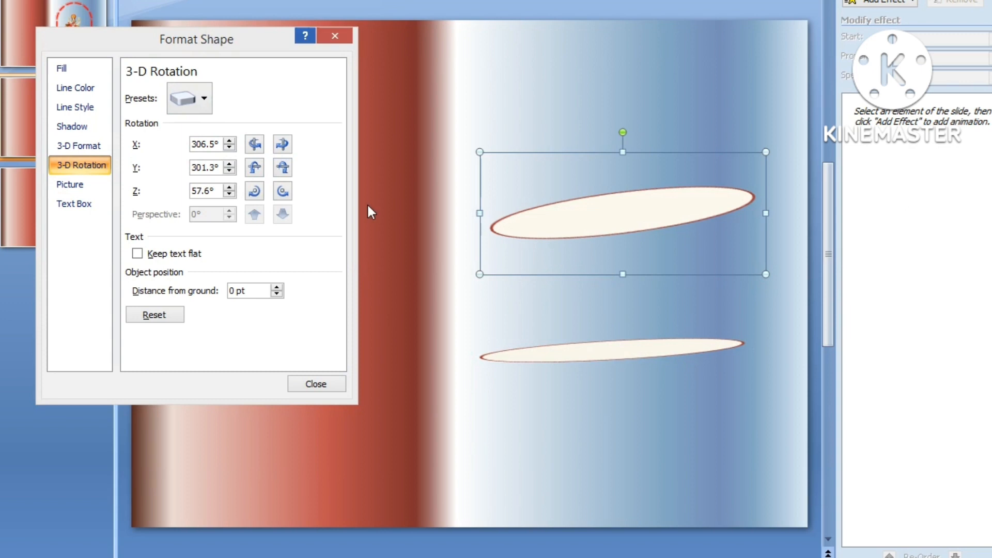
left_click(282, 167)
left_click(282, 166)
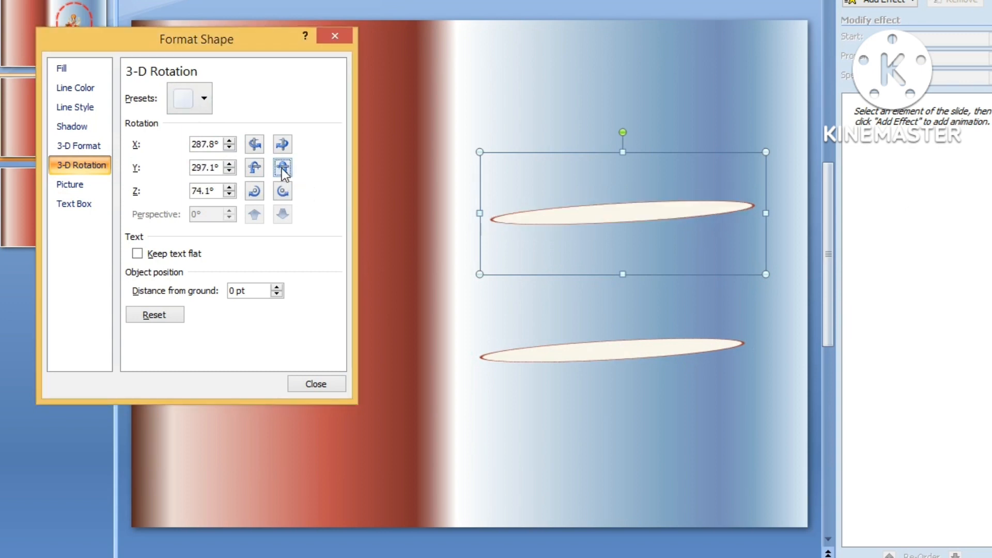
Give both ovals a top bevel 6 pt wide and 6 pt high, with no bottom bevel.
left_click(550, 363)
left_click(547, 356)
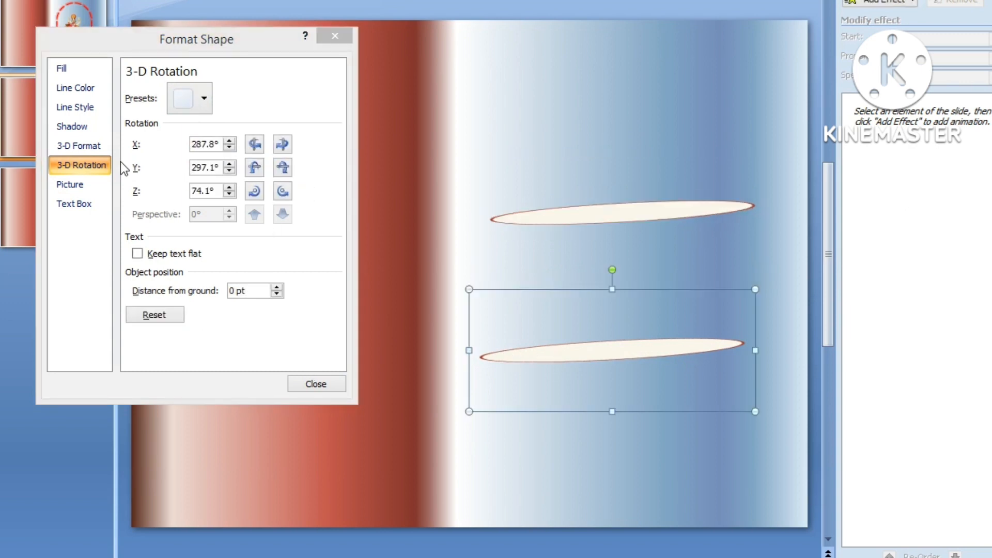
left_click(61, 148)
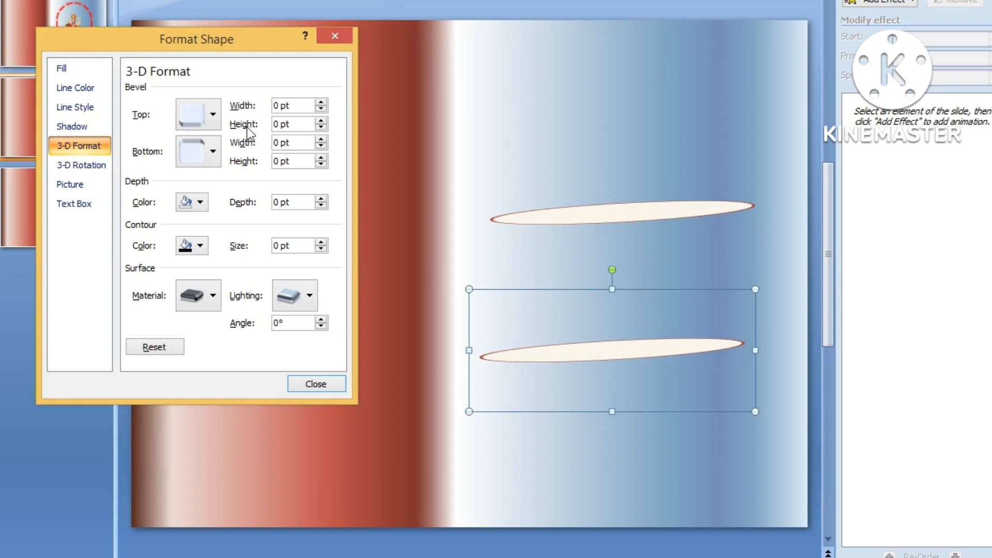
left_click(618, 216, "shift")
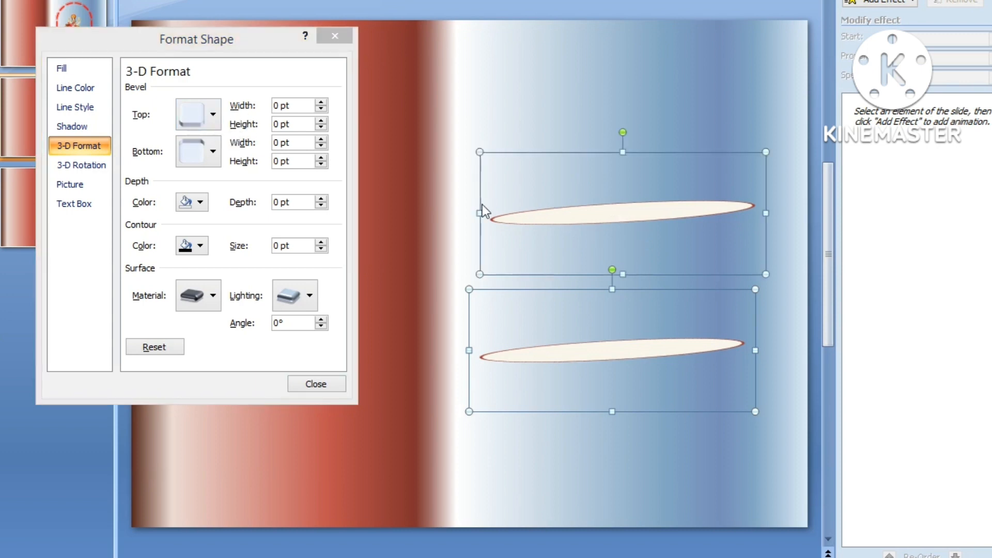
left_click(213, 114)
left_click(202, 230)
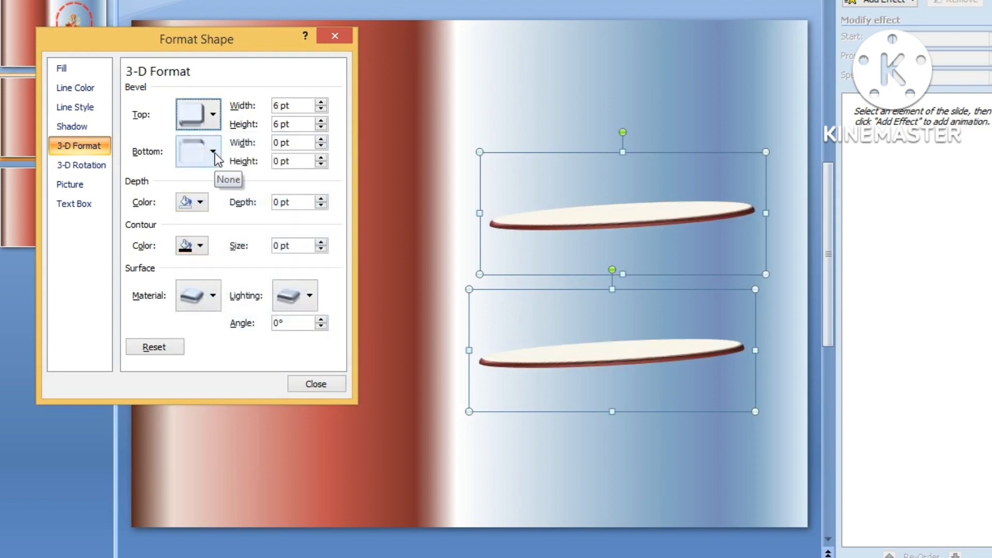
left_click(213, 152)
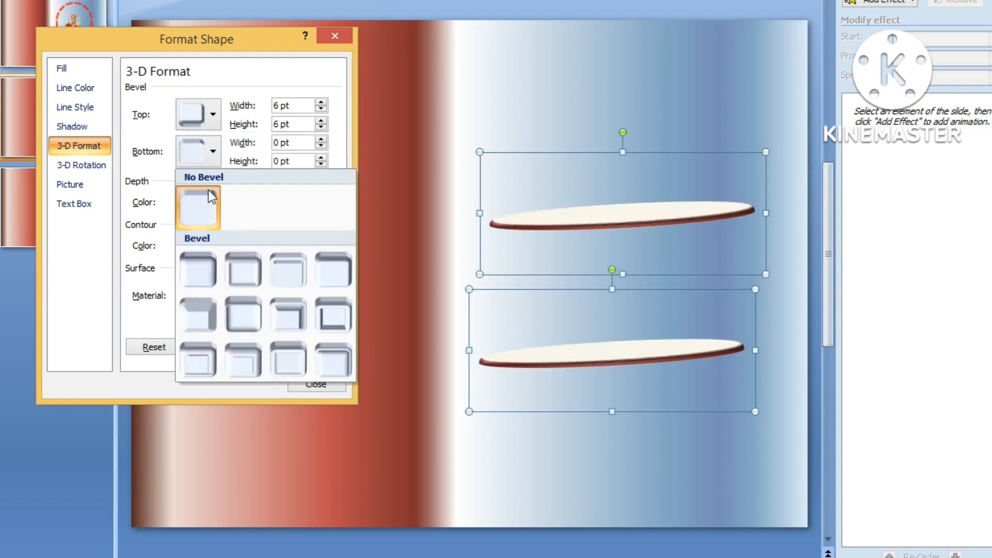
left_click(195, 212)
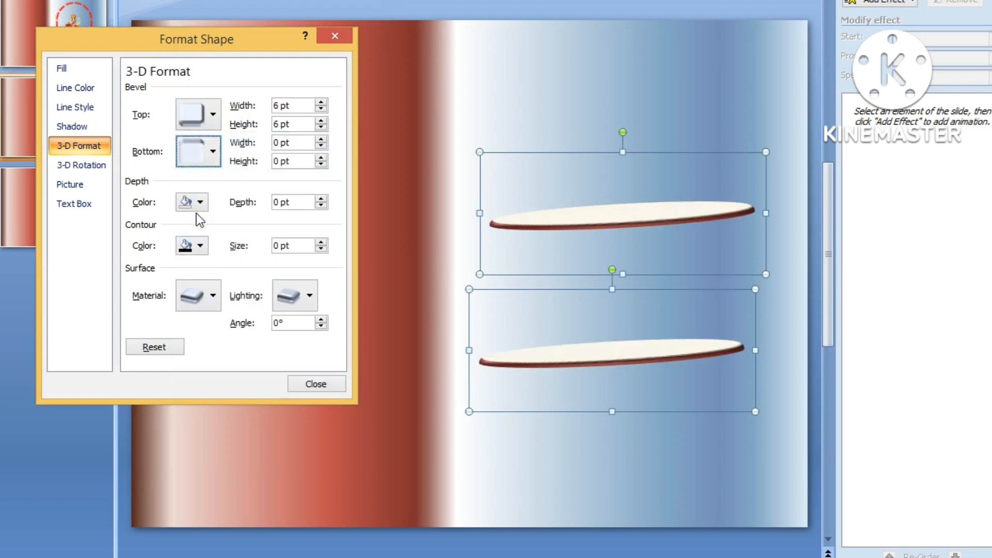
left_click(640, 256)
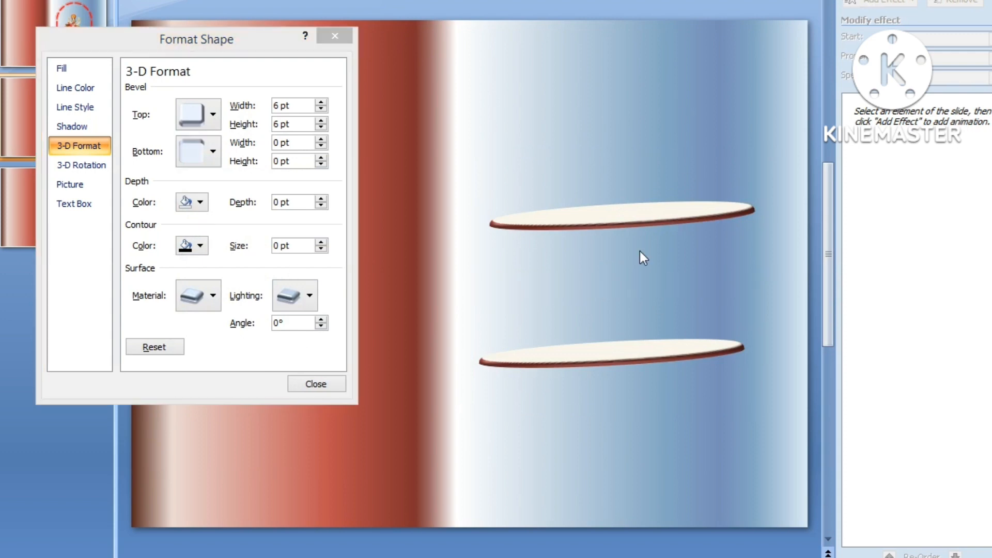
left_click(606, 224)
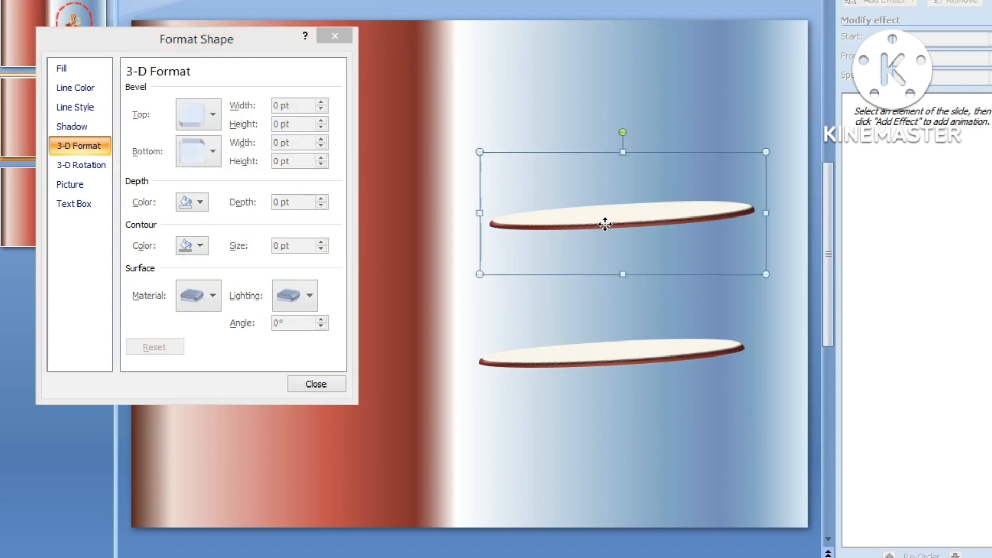
Give the lower oval a Dark Red 3-D depth of 50 pt.
left_click(596, 358)
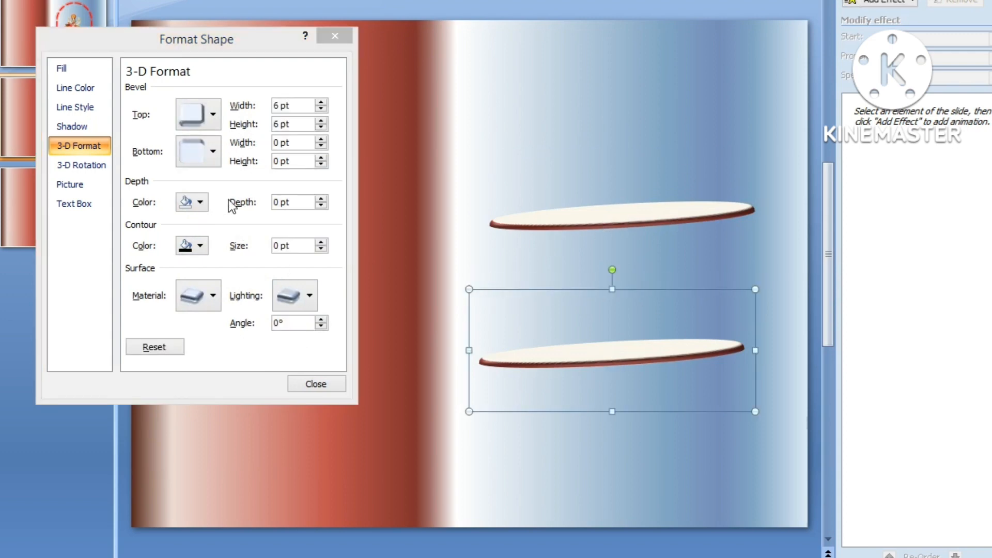
left_click(200, 203)
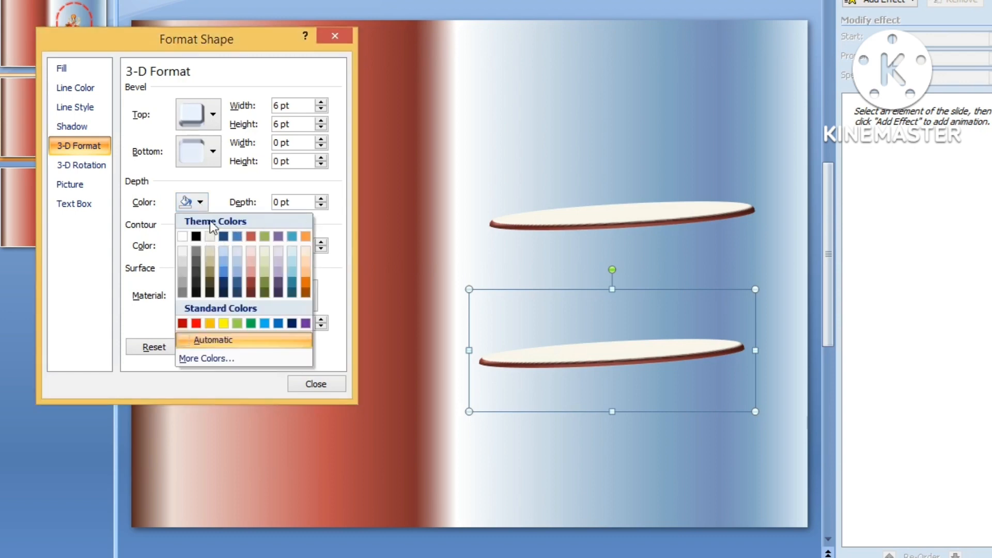
left_click(182, 321)
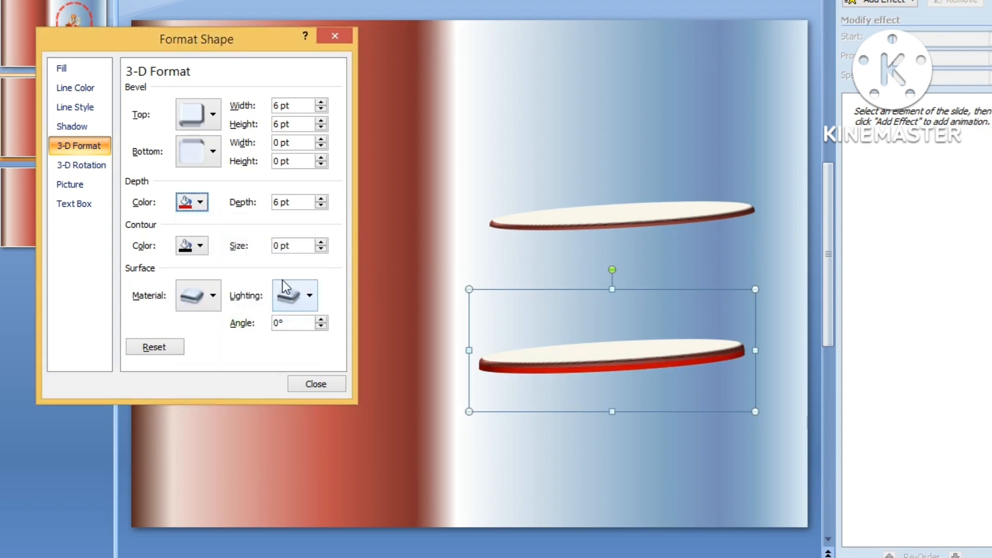
left_click(279, 202)
key("BackSpace")
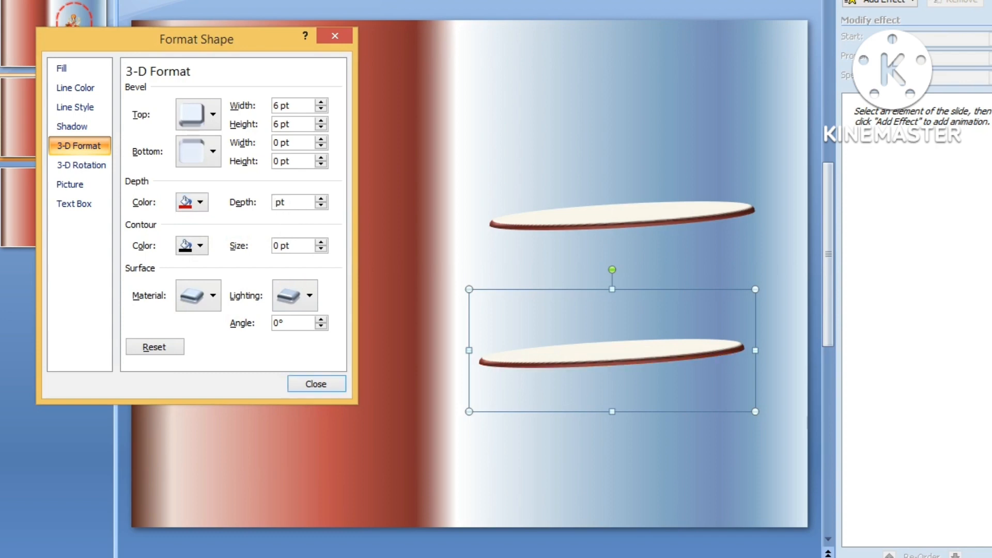
type("50")
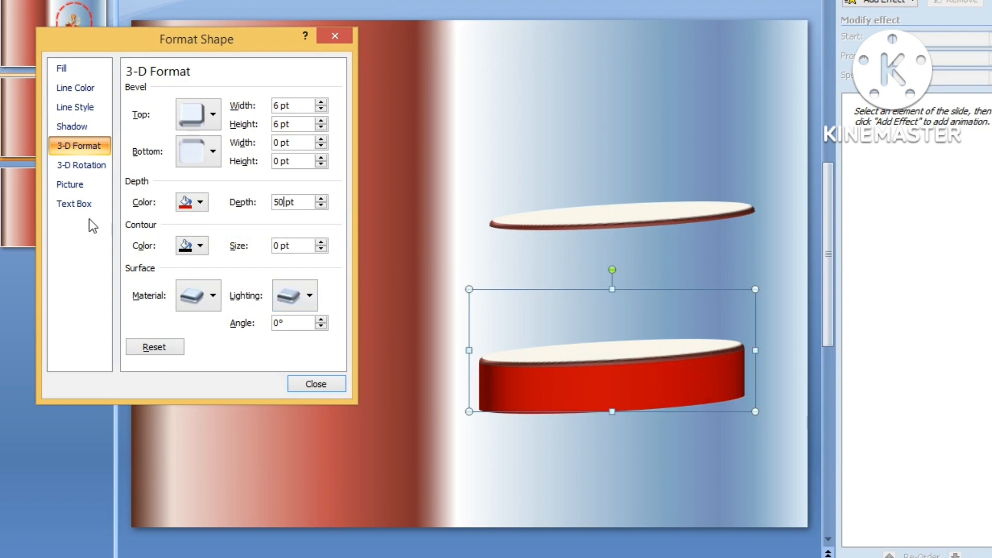
Tilt both ovals' 3-D rotation to X 276.8°, Y 296.2° and Z 83.9°.
left_click(92, 171)
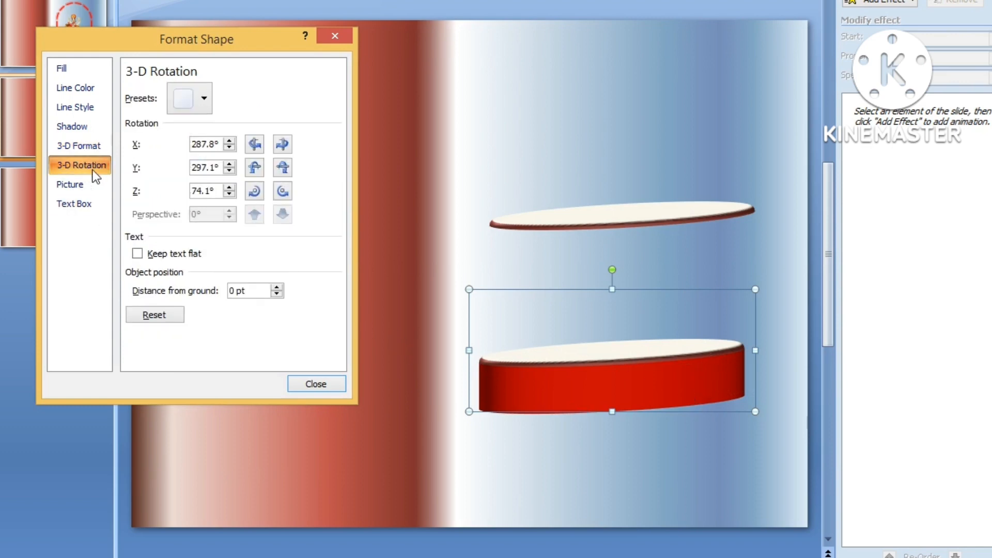
left_click(287, 169)
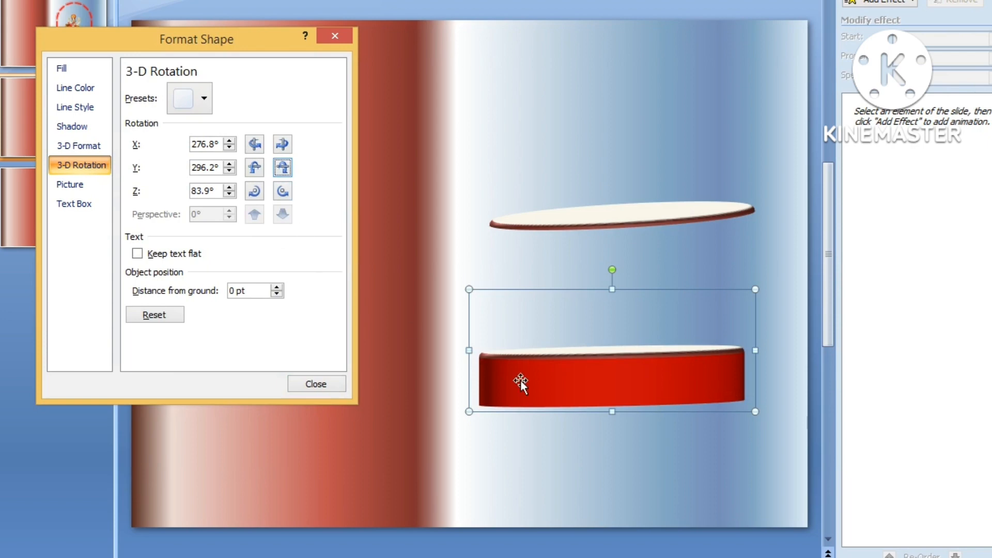
left_click(580, 223)
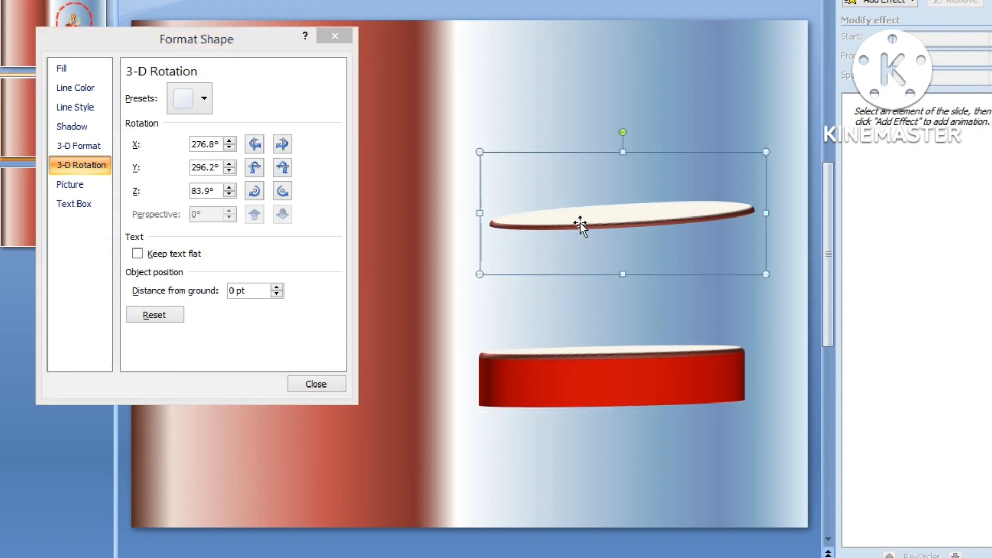
left_click(284, 171)
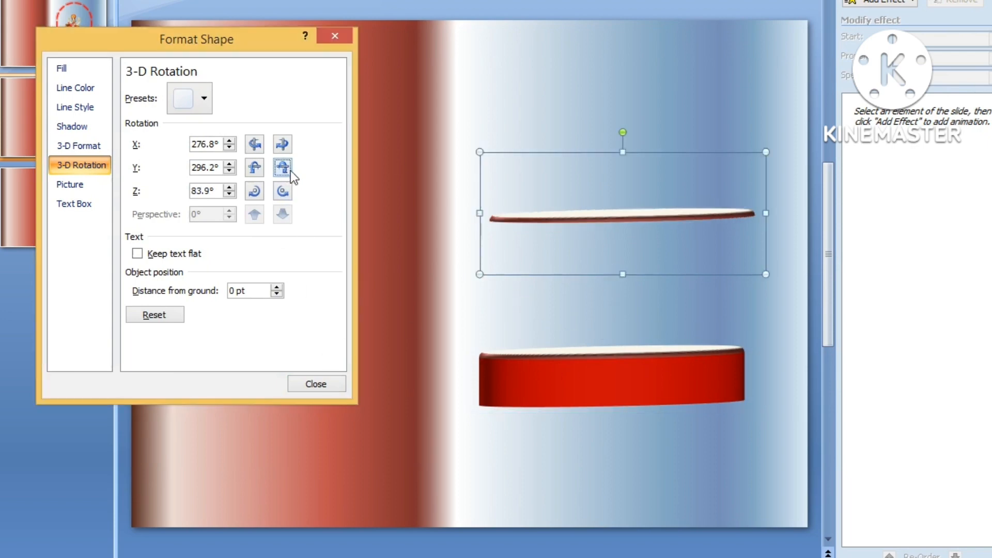
left_click(338, 36)
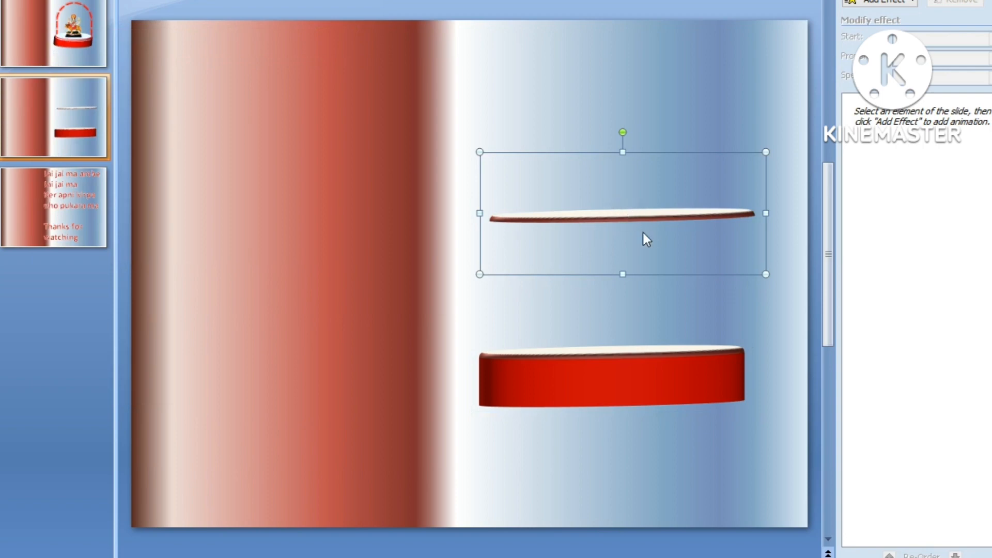
Give the upper oval a white 3-D depth of 10 pt.
right_click(582, 218)
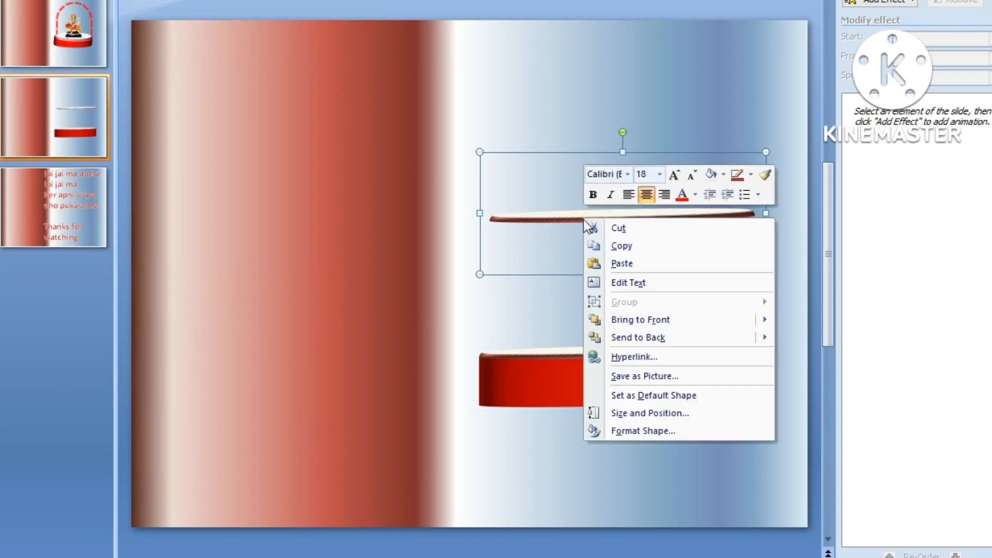
left_click(649, 430)
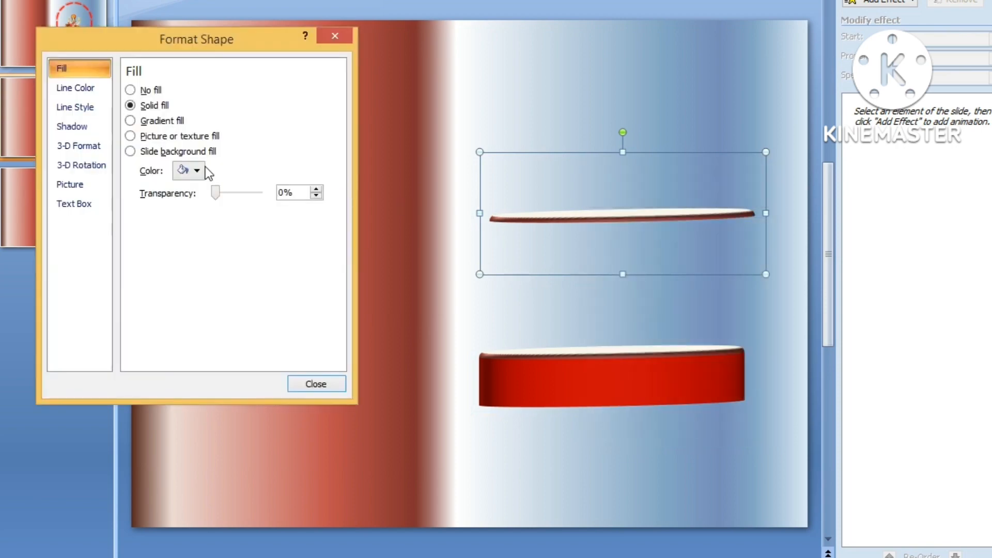
left_click(81, 148)
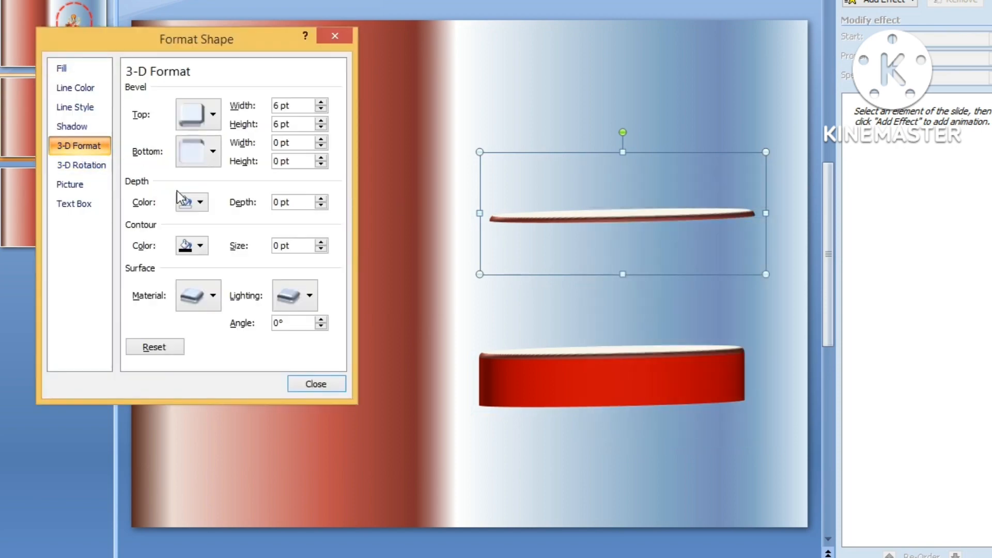
left_click(200, 203)
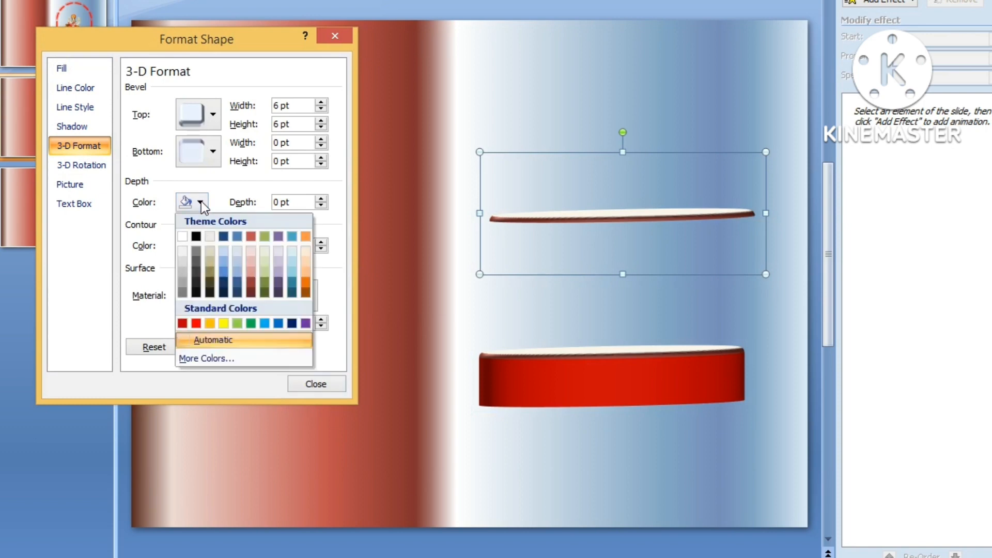
left_click(184, 238)
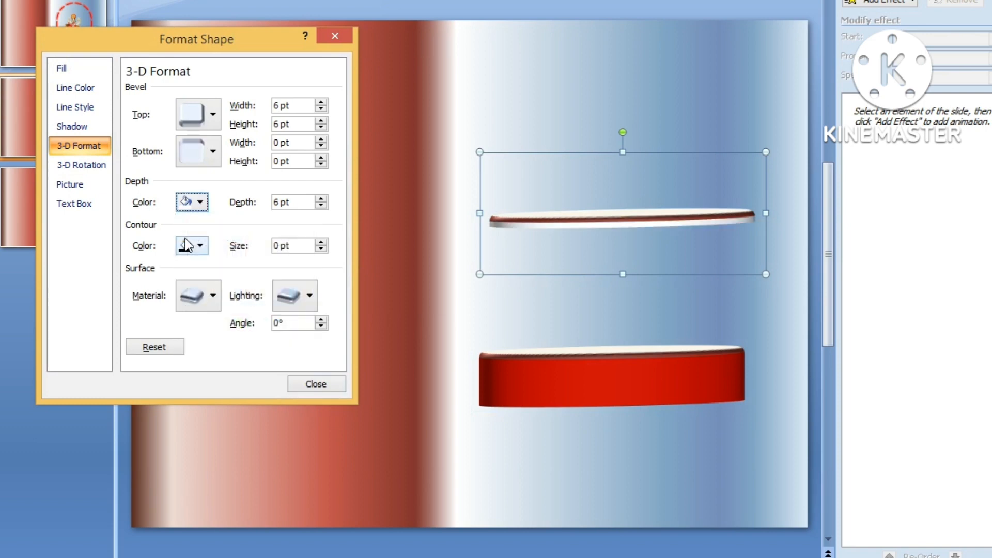
left_click(278, 204)
key("BackSpace")
type("10")
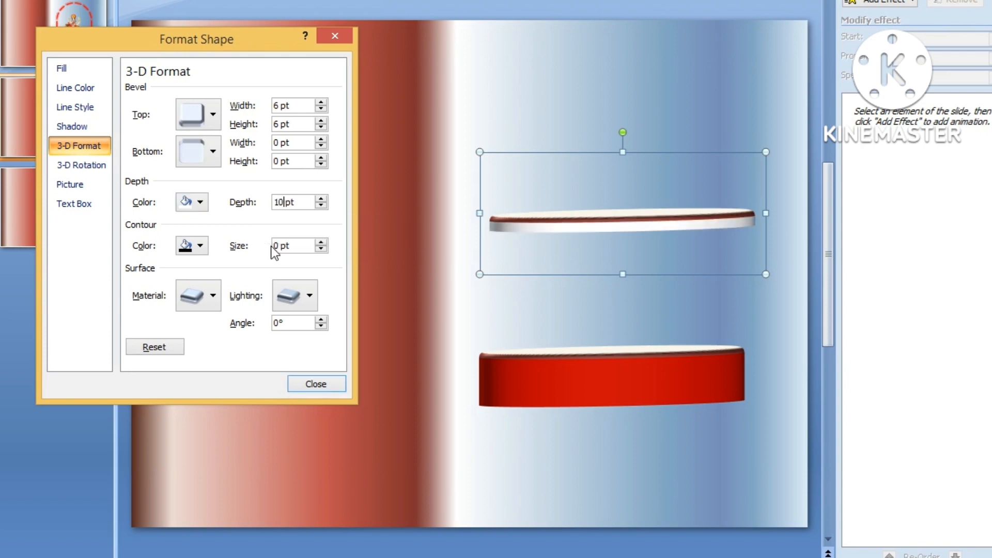
left_click(315, 381)
Move the upper white-edged disc straight down until it rests on the thick red disc, forming a two-tier podium.
key("Down")
key("Down")
key("Down")
key("Down")
key("Down")
key("Down")
key("Down")
key("Down")
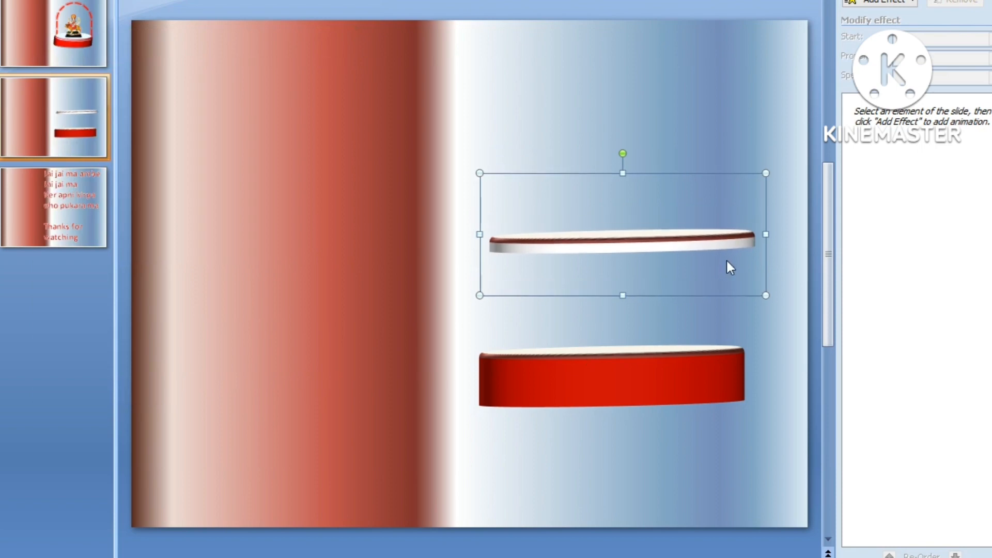
key("Down")
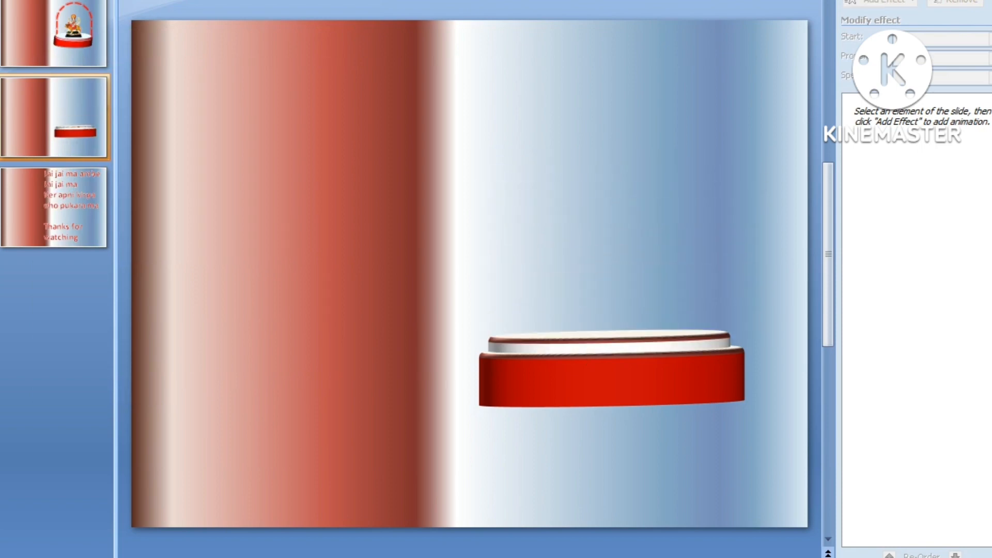
Insert the three pictures download, images (1) and images together from disk into the slide.
left_click(67, 1)
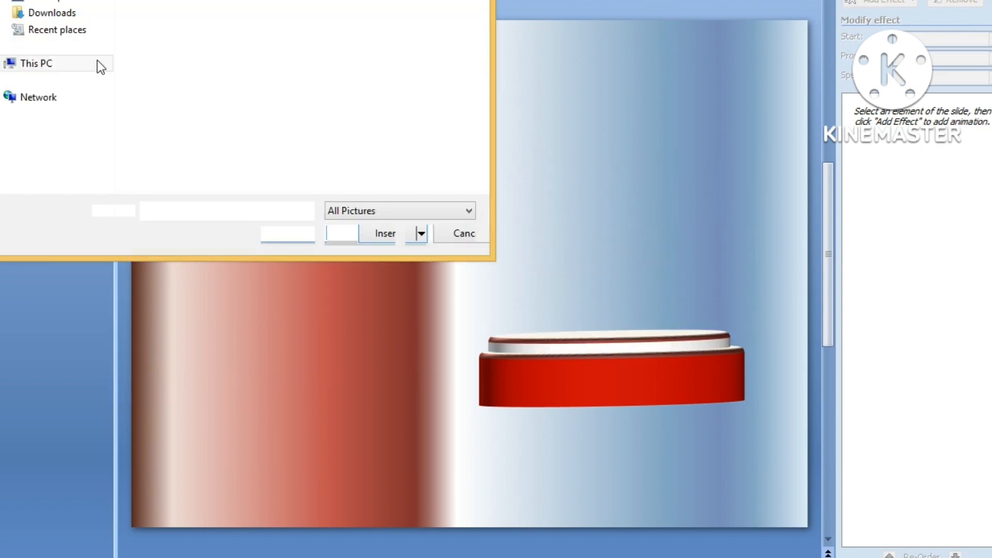
left_click(169, 12)
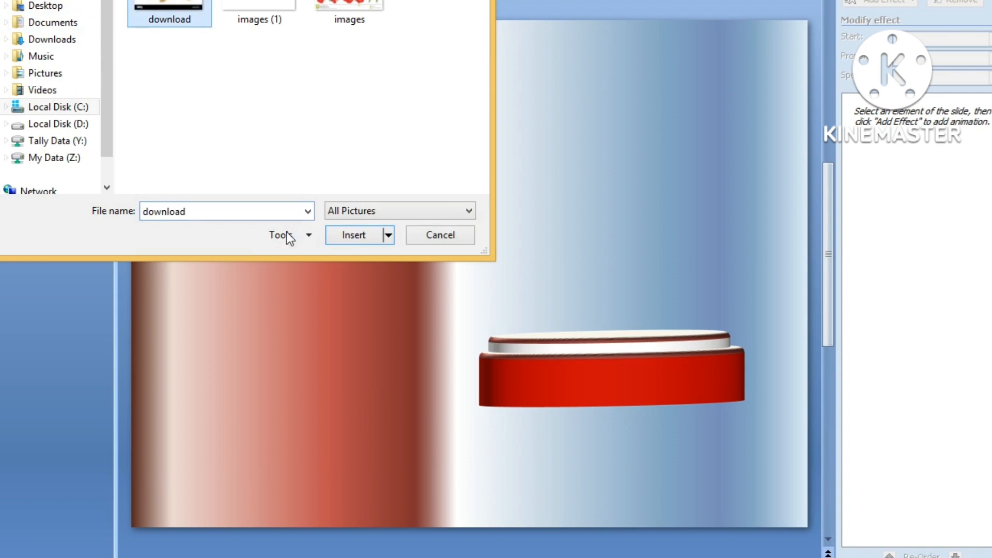
left_click(258, 11, "ctrl")
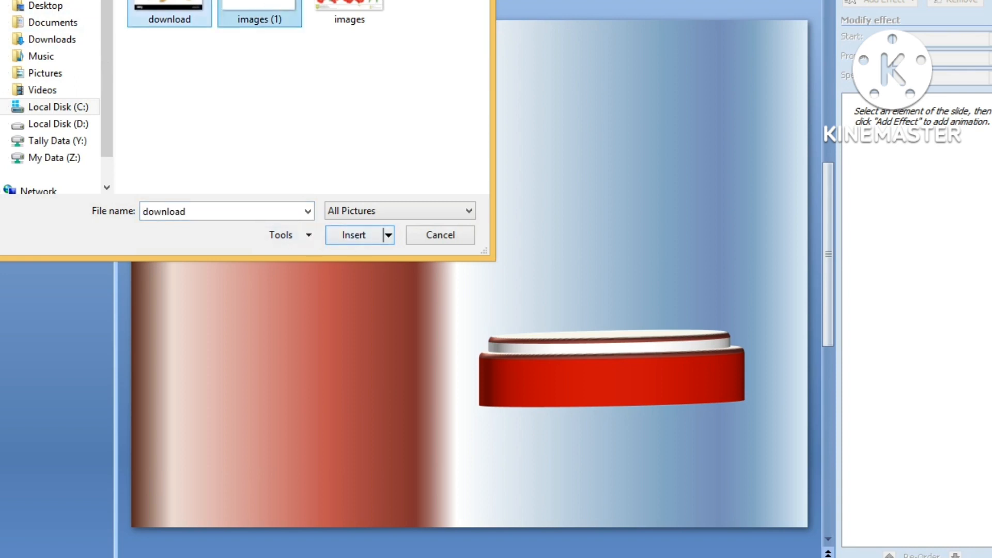
left_click(349, 11, "ctrl")
left_click(354, 237)
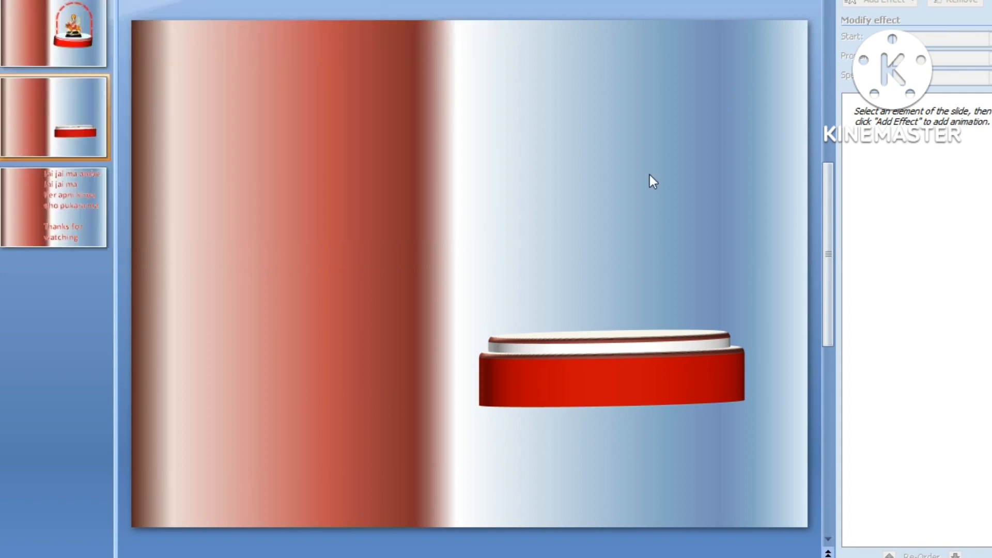
Spread the pictures out: rose grid at the slide's upper right, two roses at the upper left, goddess between them.
left_click_drag(510, 264, 707, 101)
left_click_drag(504, 266, 244, 108)
left_click_drag(453, 259, 472, 204)
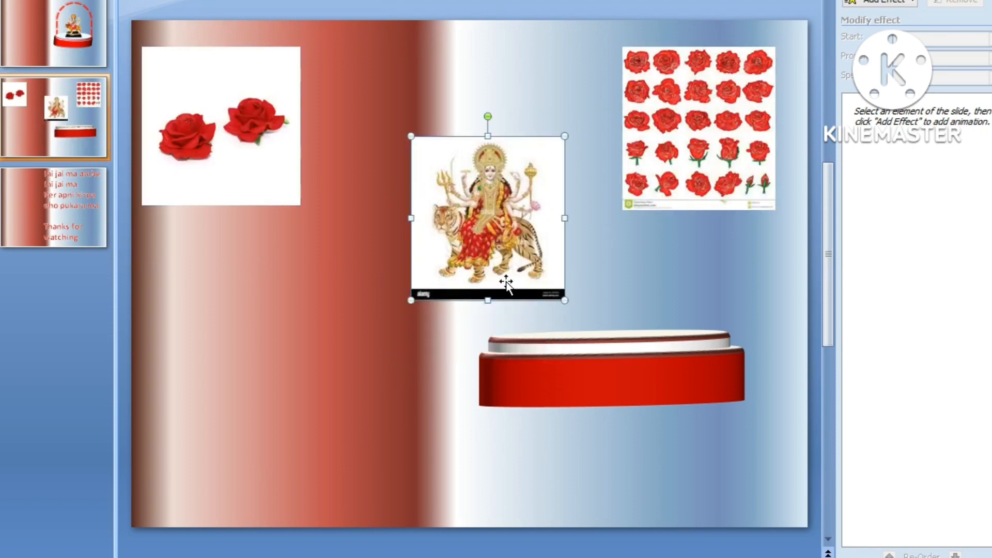
Crop the black strip off the bottom of the goddess picture.
left_click(912, 0)
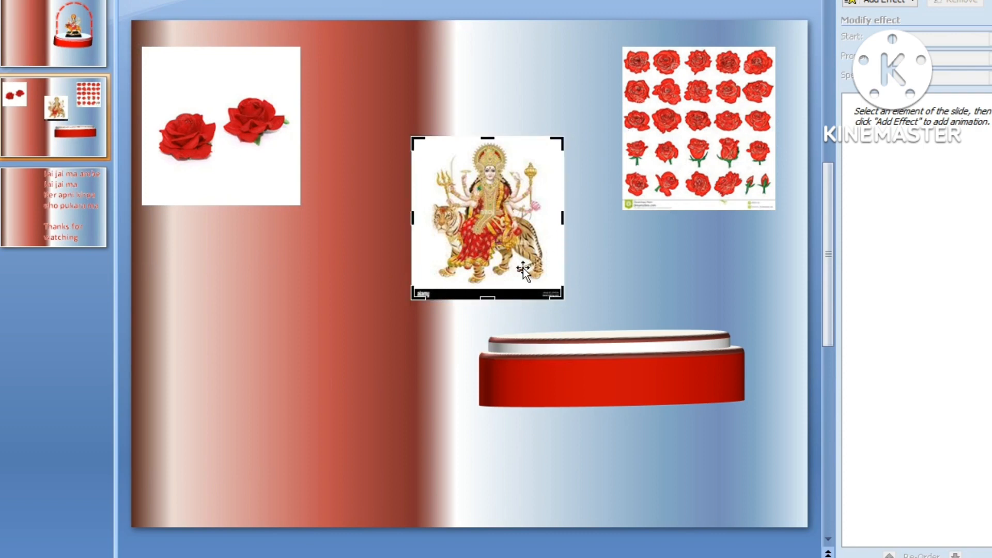
left_click_drag(491, 297, 491, 284)
left_click(556, 91)
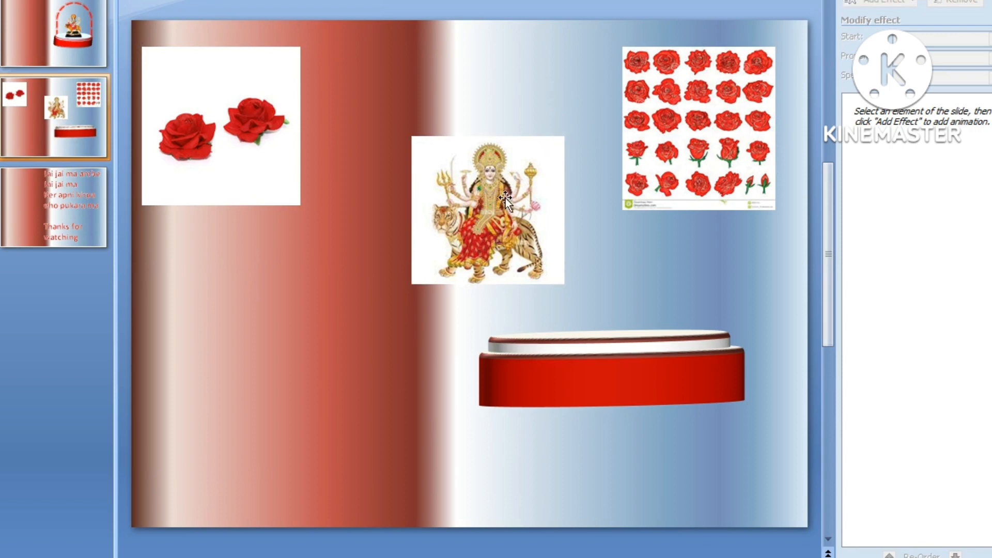
Make the goddess picture's white background transparent.
left_click(499, 192)
left_click(25, 0)
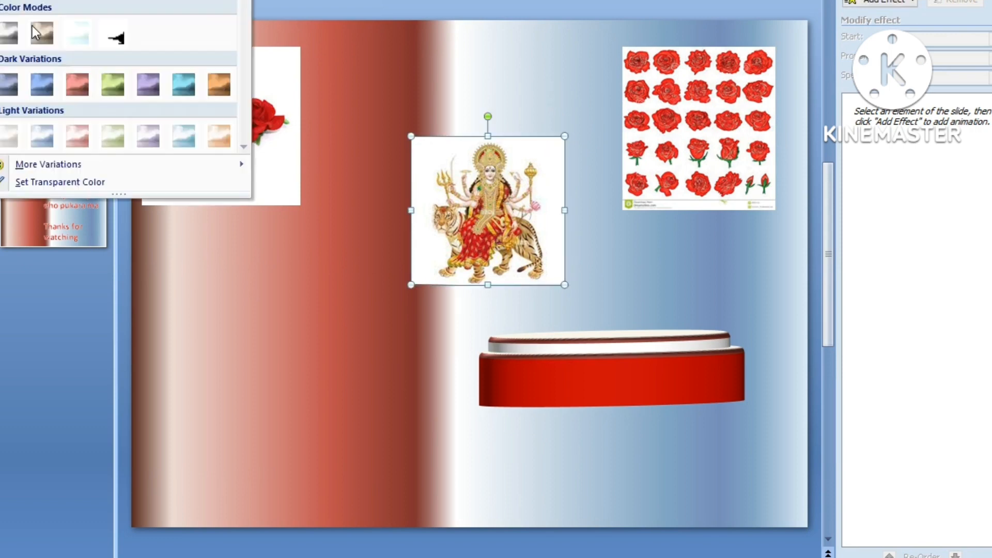
left_click(57, 182)
left_click(438, 159)
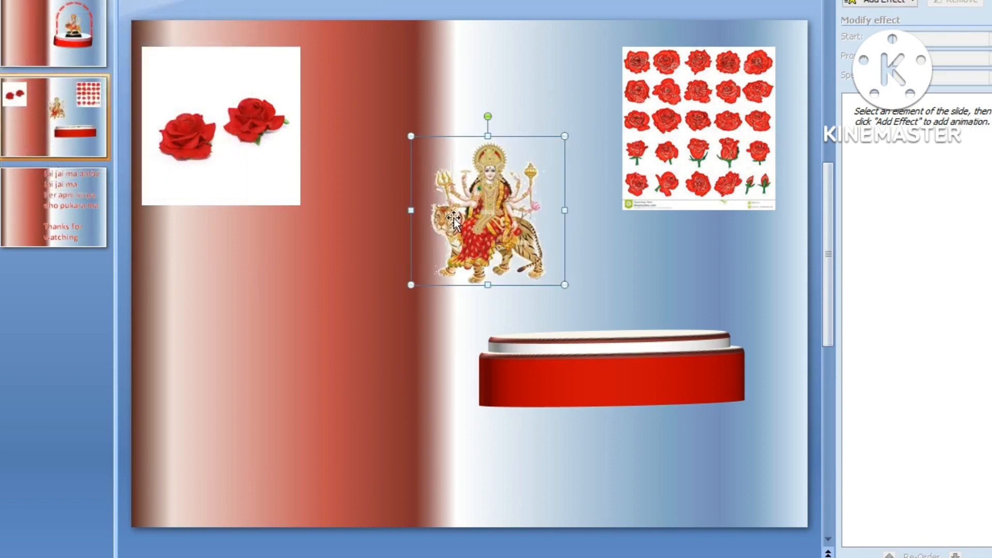
Place the goddess picture on top of the podium and move the rose grid partly above the slide's top edge.
left_click_drag(493, 214, 605, 264)
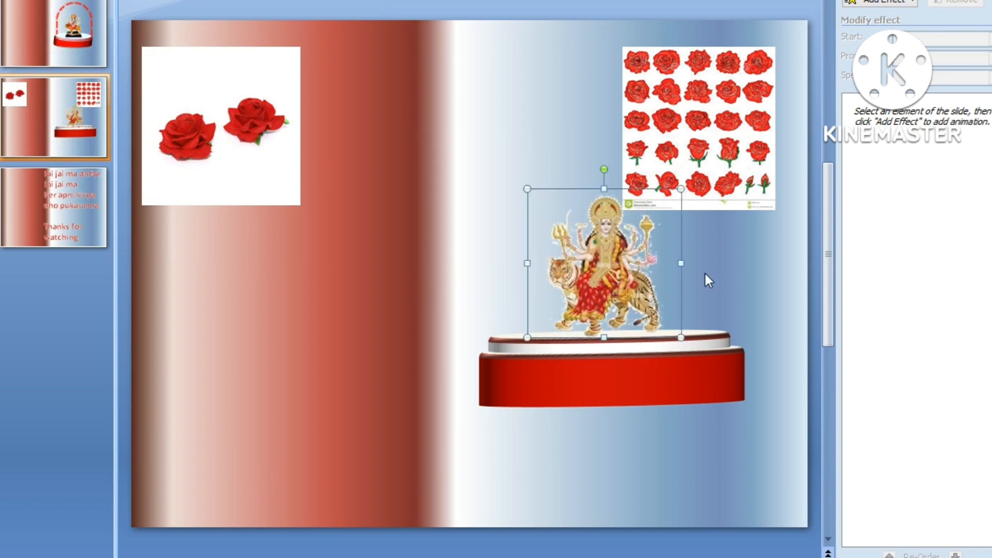
left_click(751, 256)
left_click_drag(687, 98, 723, 61)
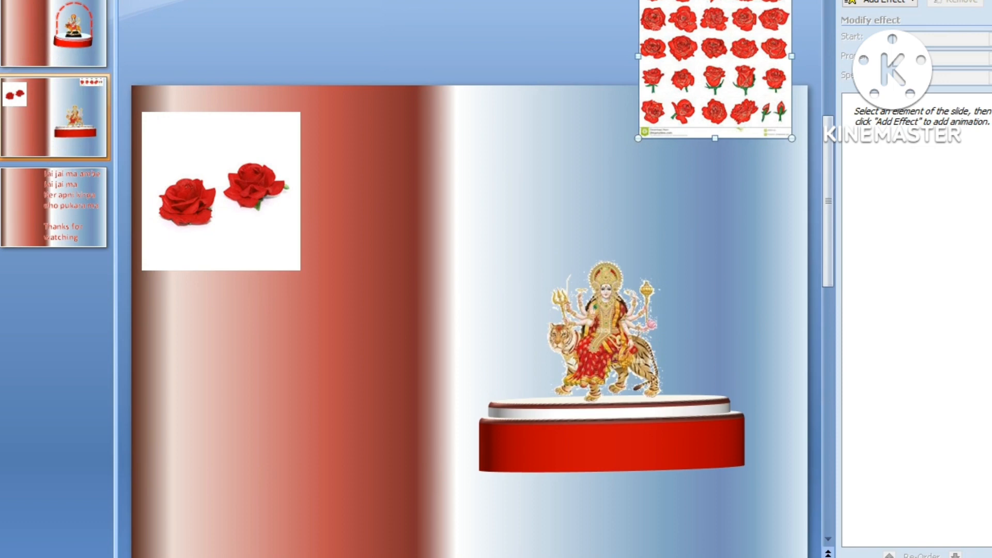
Draw a flowchart Delay shape over the area just above the goddess picture.
left_click(152, 0)
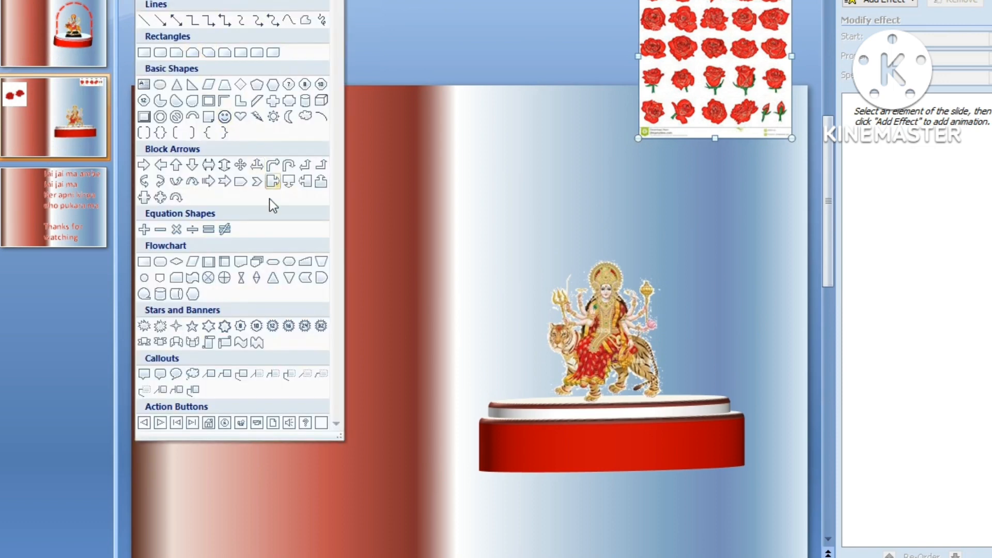
left_click(321, 278)
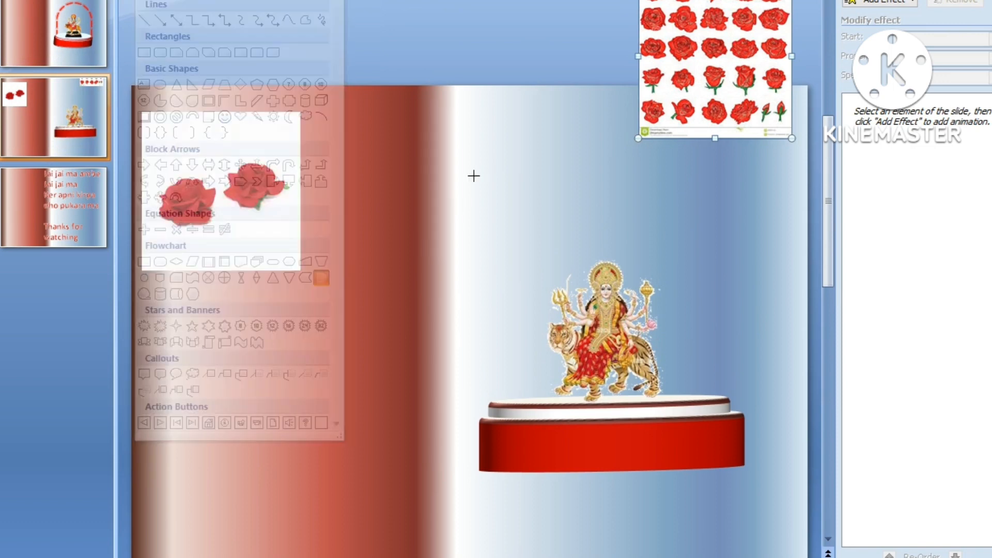
mouse_move(484, 158)
left_mouse_down()
mouse_move(684, 272)
mouse_move(681, 292)
left_mouse_up()
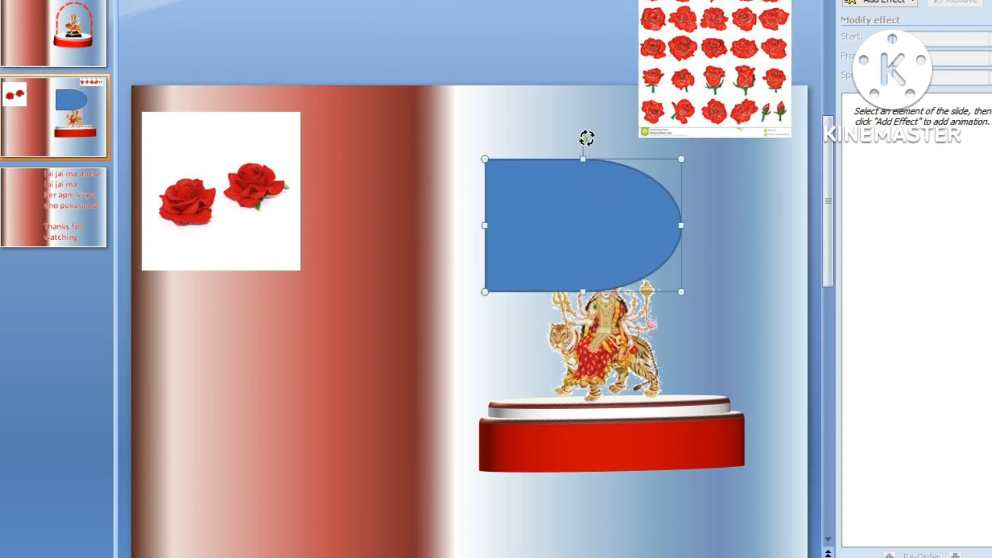
Rotate the Delay shape 90° counterclockwise into an upright arch, widen it, and lower it onto the podium over the goddess.
left_click_drag(464, 180, 442, 226)
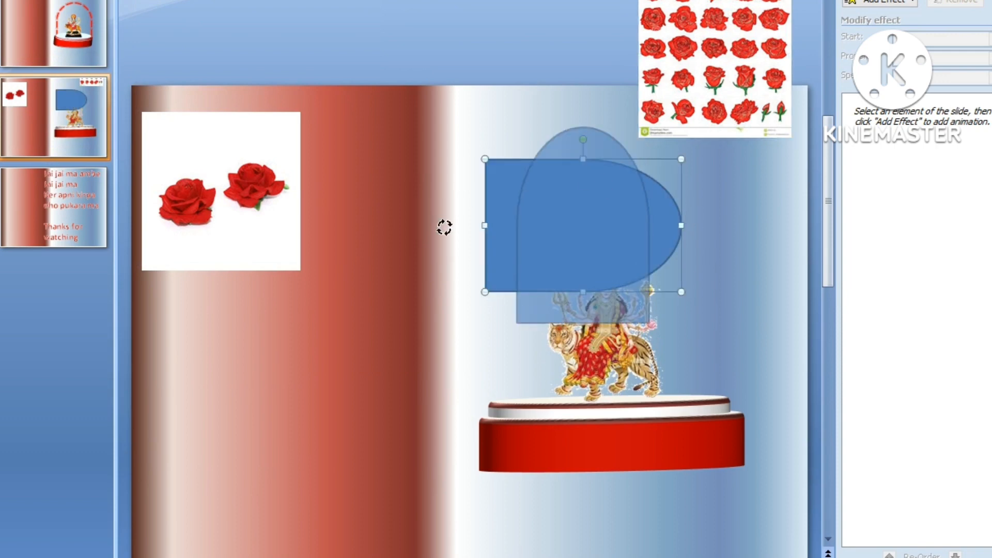
left_click_drag(650, 226, 686, 225)
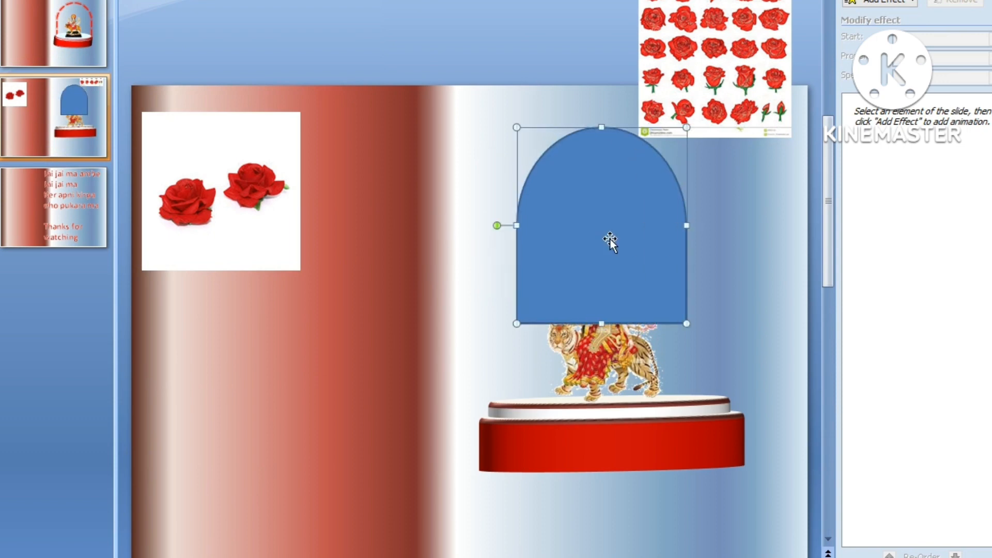
left_click_drag(604, 292, 604, 372)
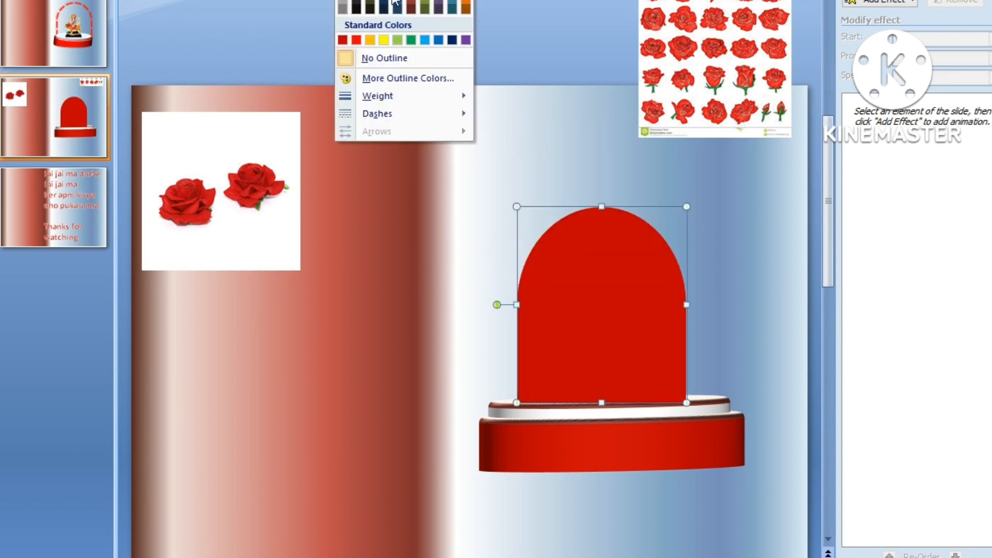
Give the arch shape a dark red outline and remove its fill so only the contour frames the goddess.
left_click(343, 40)
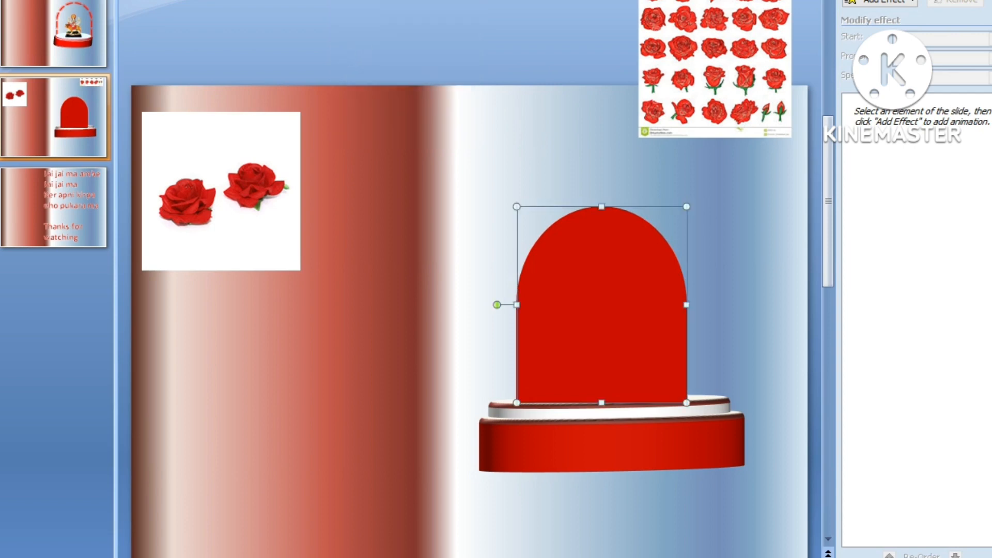
left_click(408, 0)
left_click(395, 0)
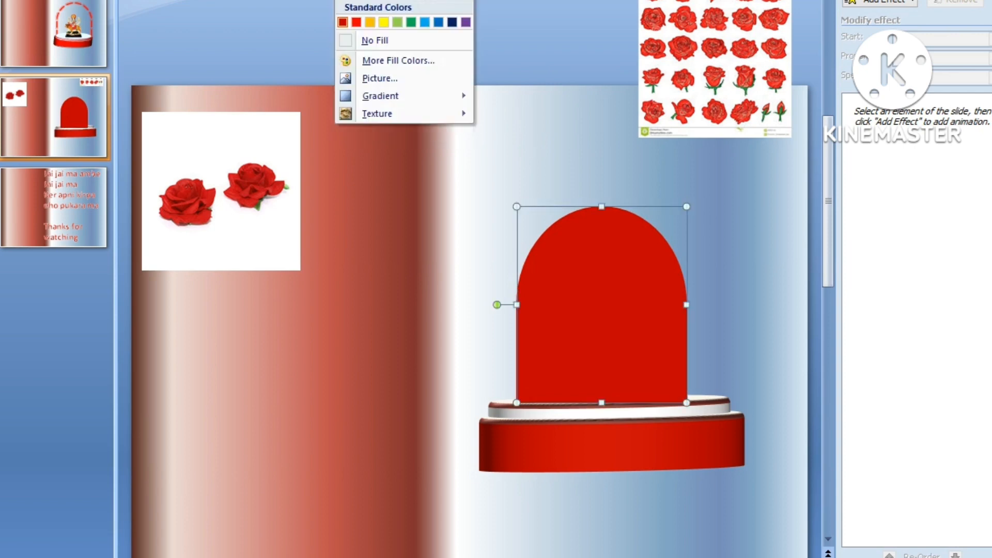
left_click(362, 41)
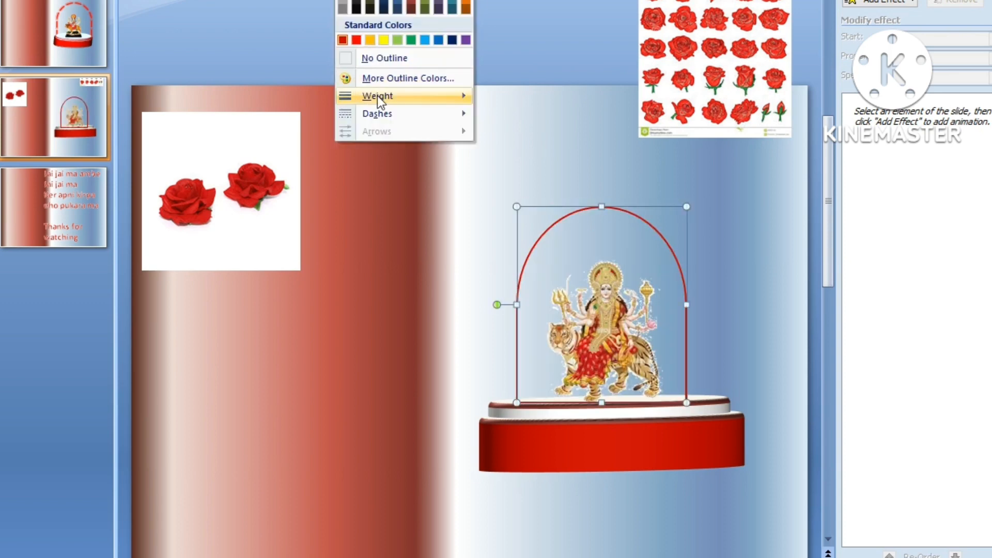
Set the arch outline's weight to 6 pt and its dash style to Dash.
mouse_move(377, 95)
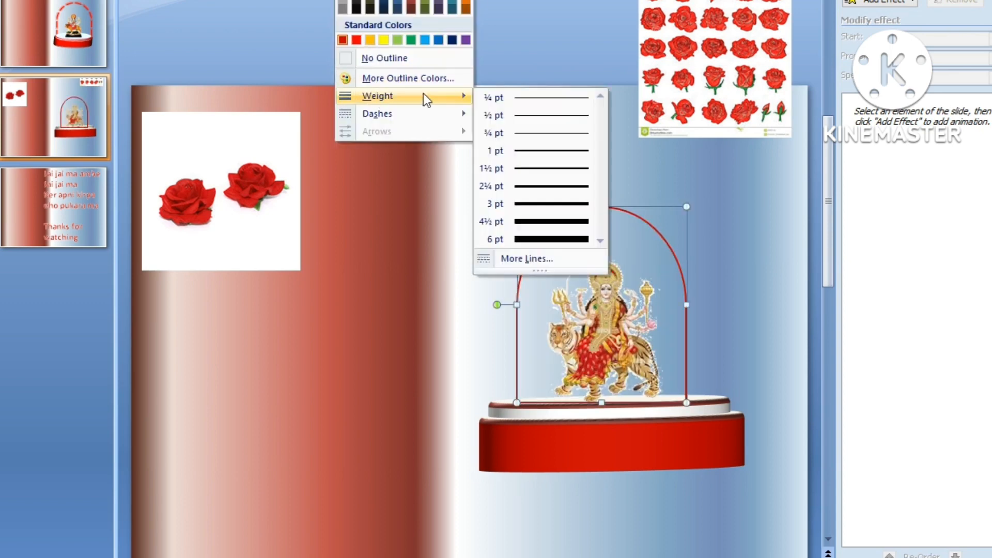
left_click(552, 240)
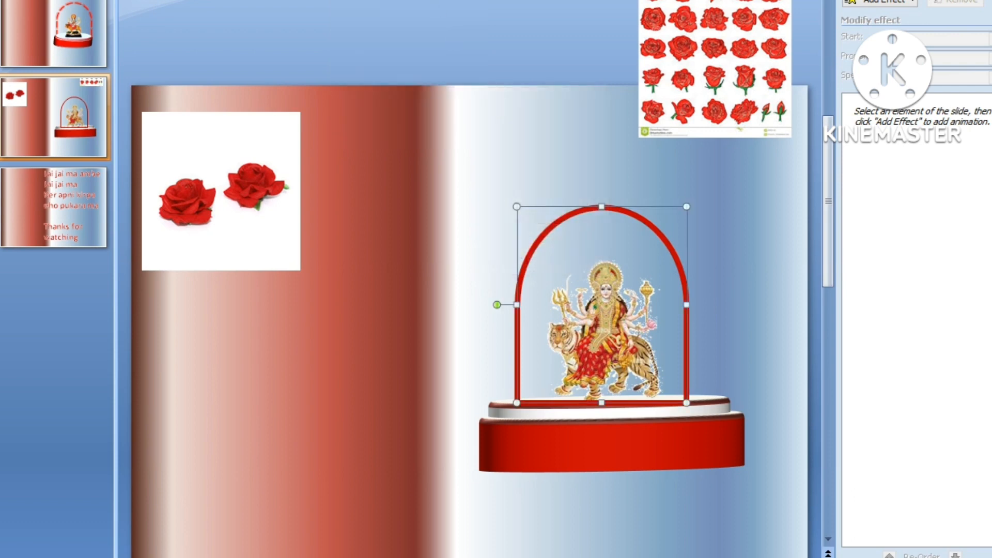
left_click(393, 1)
mouse_move(469, 115)
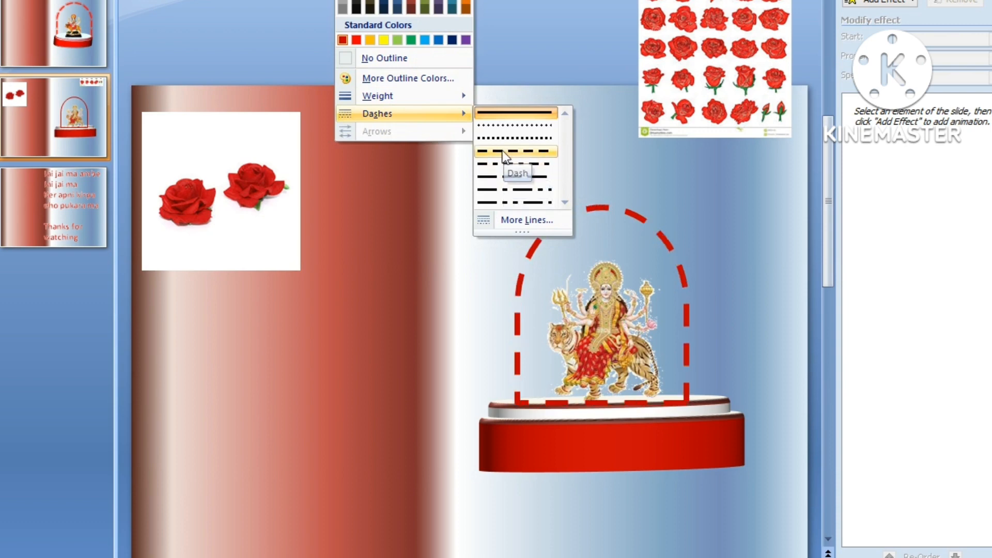
left_click(503, 153)
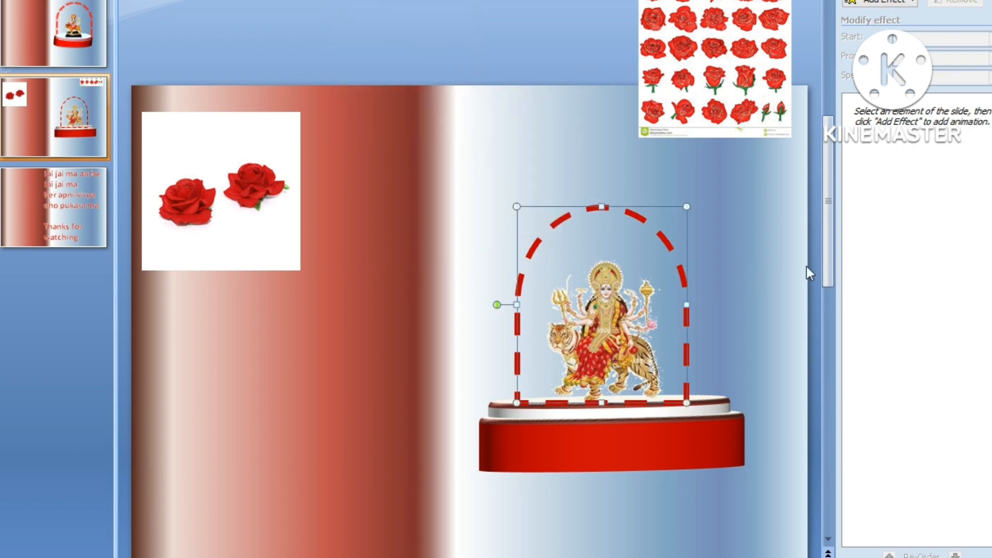
Send the dashed arch to the back, behind the podium and the goddess picture.
left_click(755, 353)
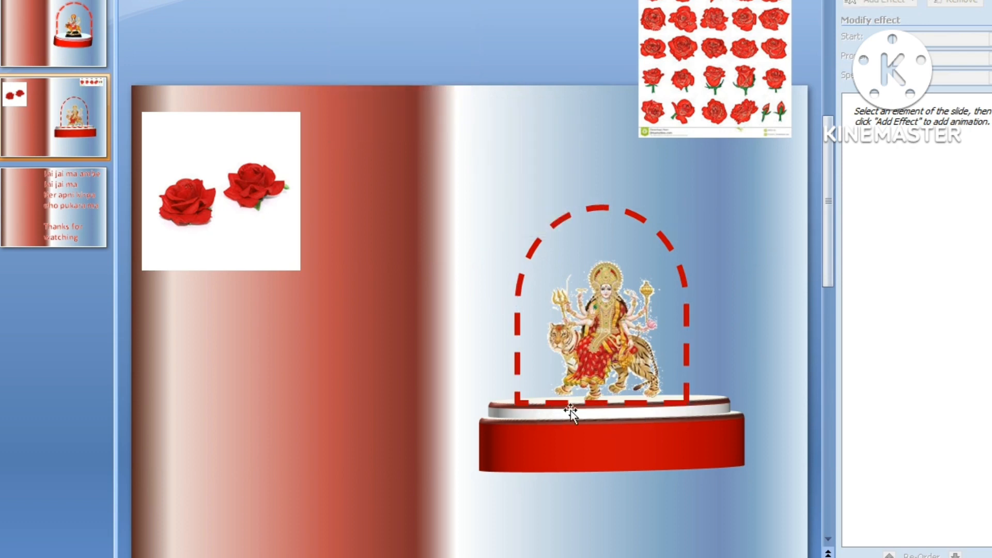
left_click(594, 211)
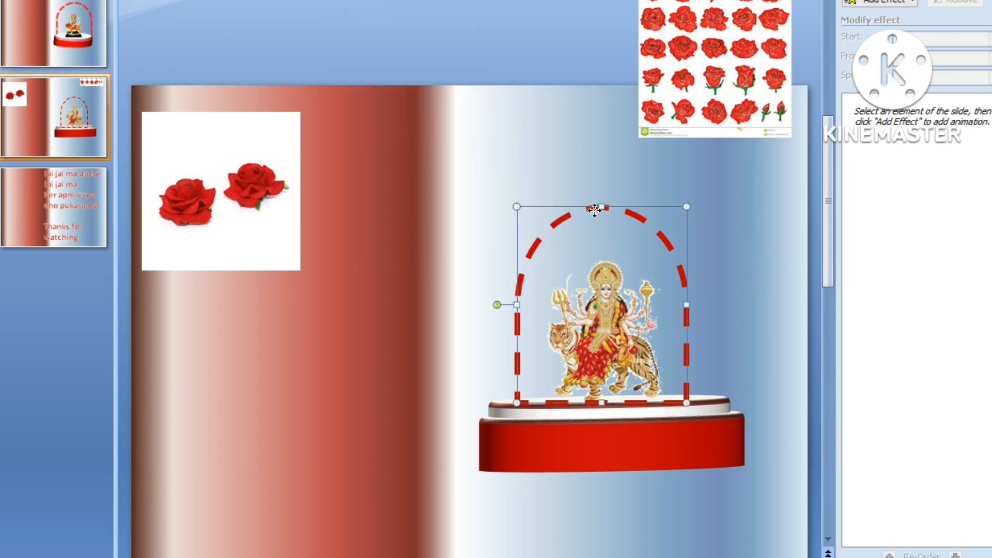
right_click(595, 209)
mouse_move(770, 329)
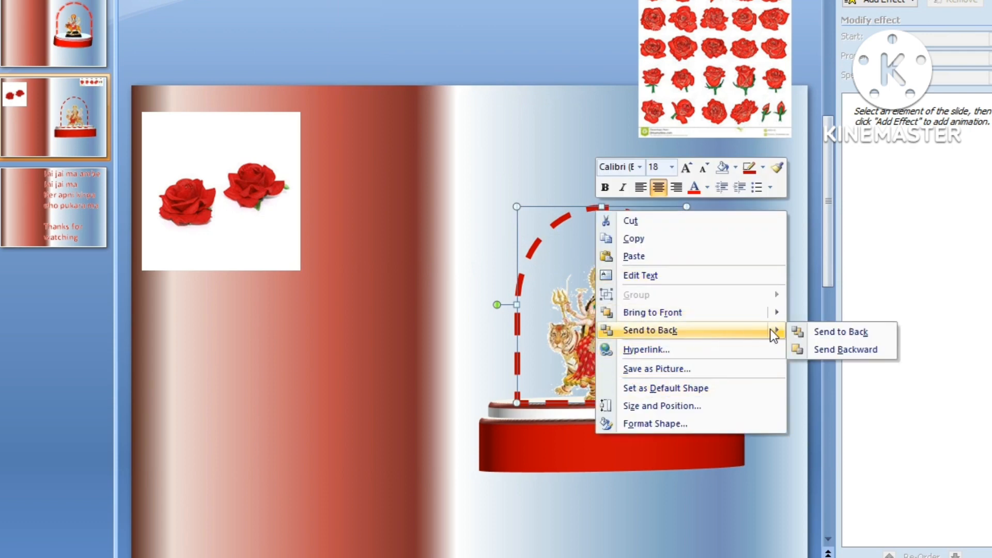
left_click(837, 329)
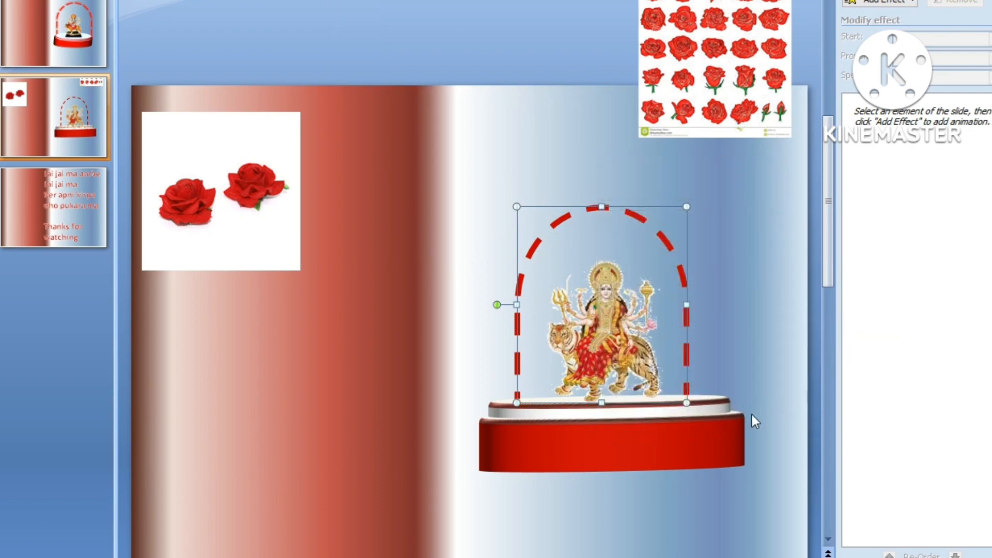
left_click(697, 448)
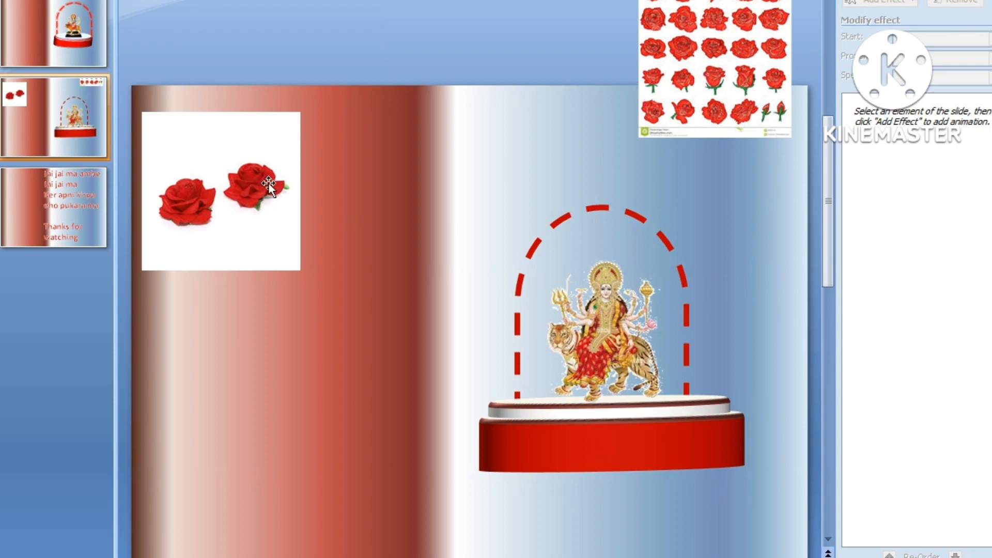
Replace the two rose pictures with cut-out rose clusters above the slide and give both clusters a Diagonal Down Right motion path.
left_click(232, 178)
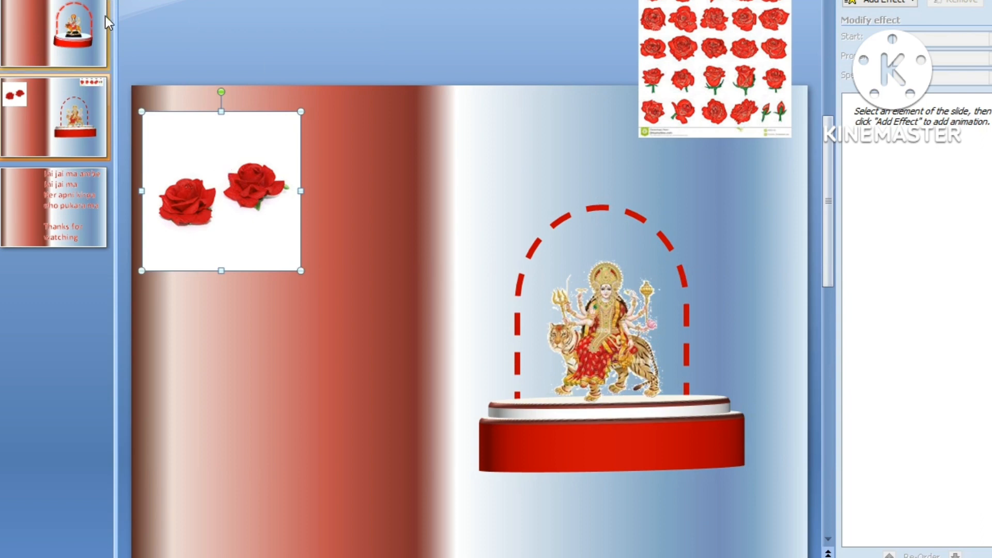
left_click(715, 41, "shift")
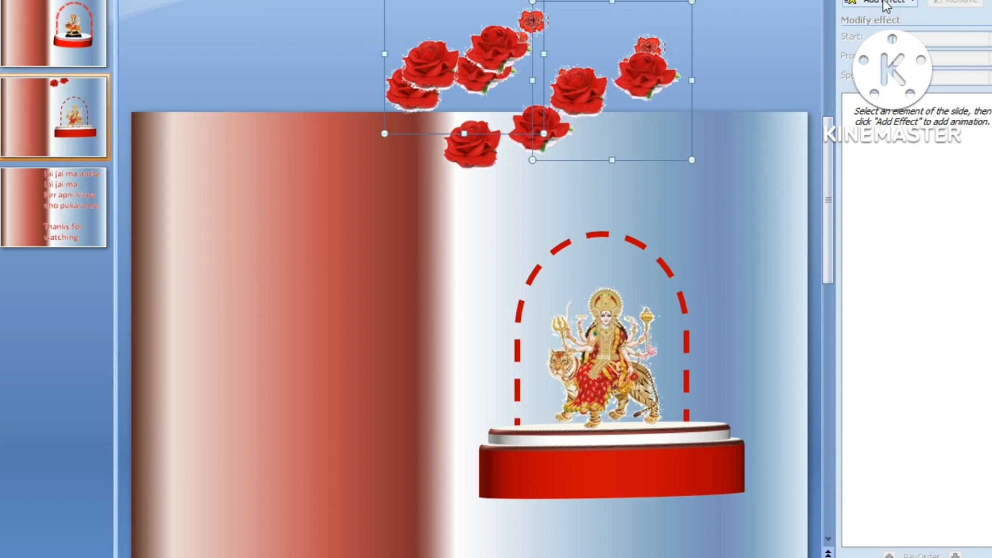
left_click(886, 4)
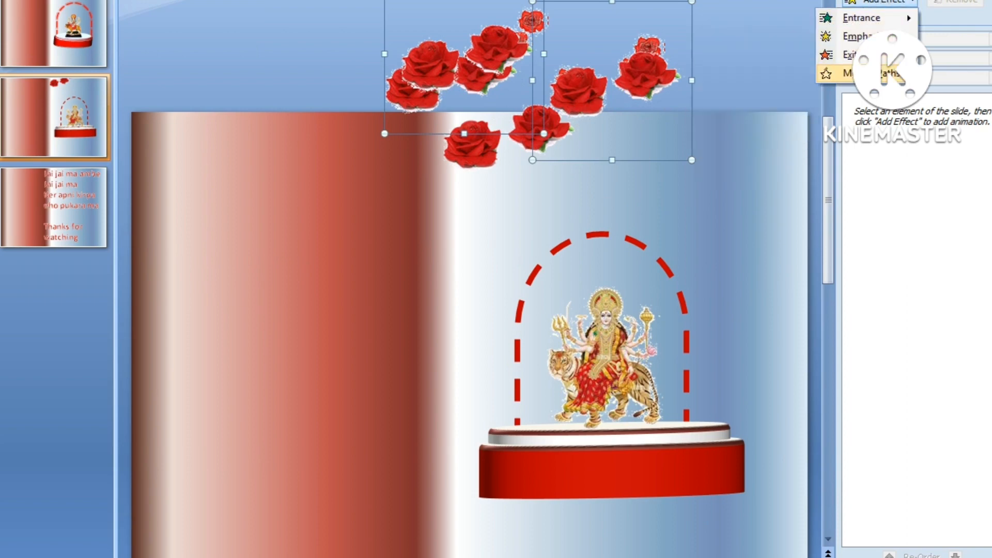
mouse_move(842, 77)
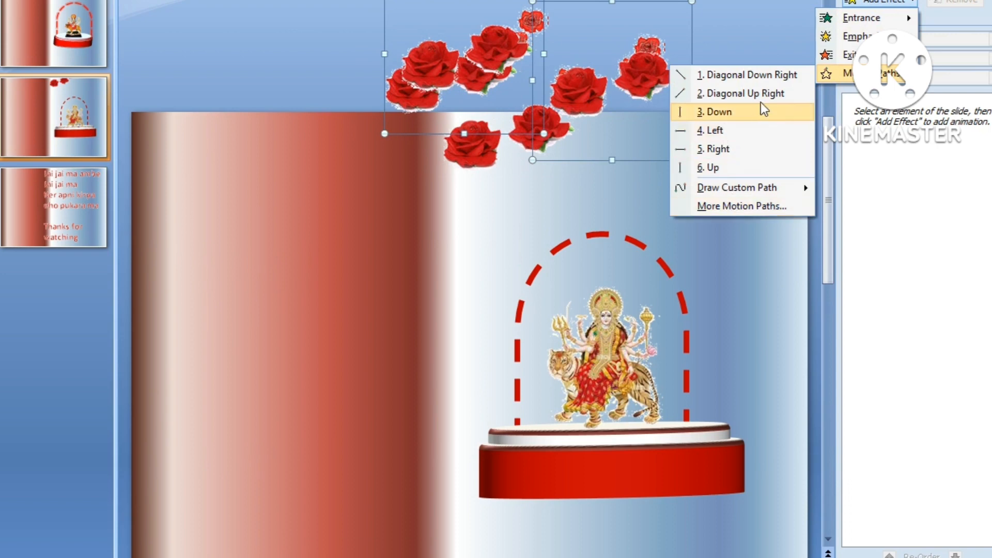
left_click(773, 75)
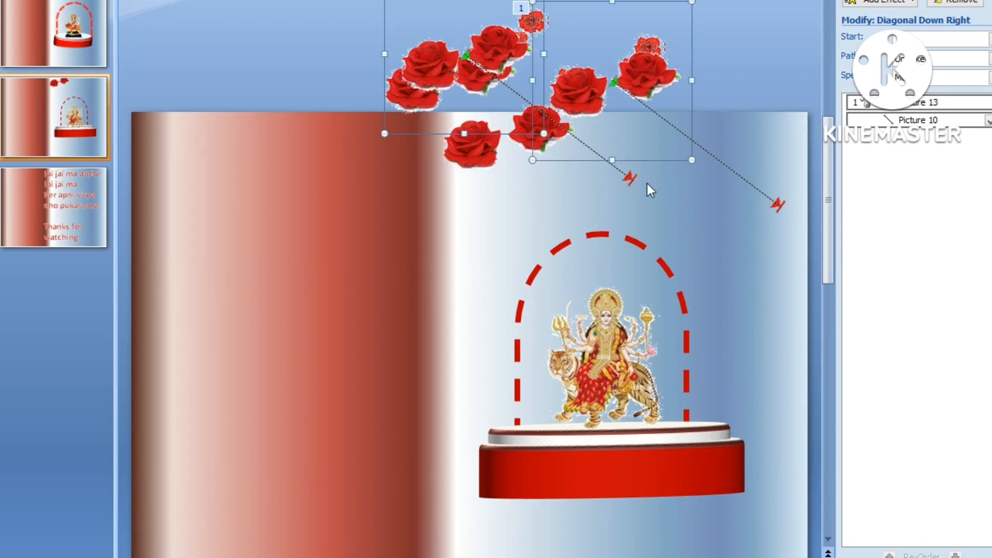
Extend both rose motion paths downward to end just below the podium, and delete the extra rose pair near the slide's top edge.
left_click(629, 179)
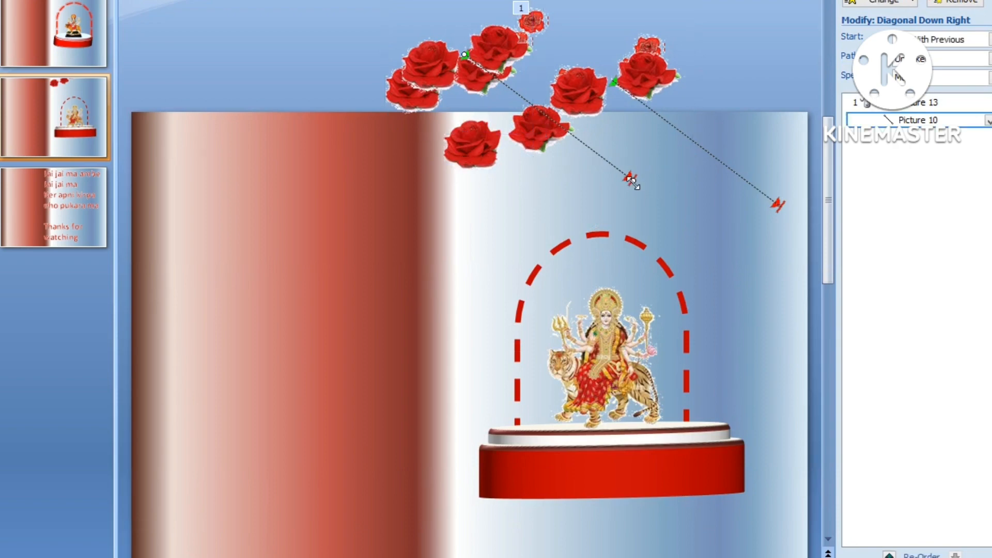
left_click(777, 208)
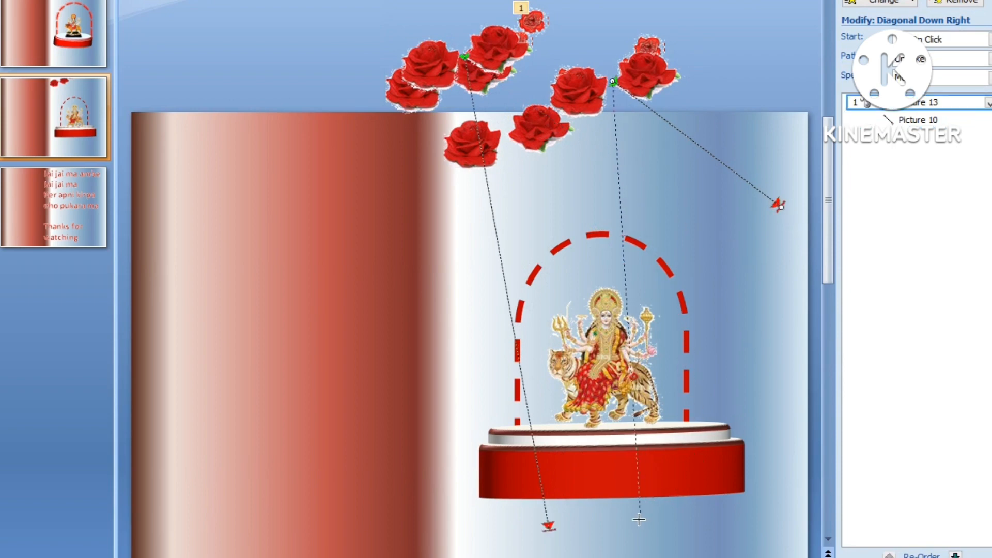
left_click_drag(619, 491, 628, 515)
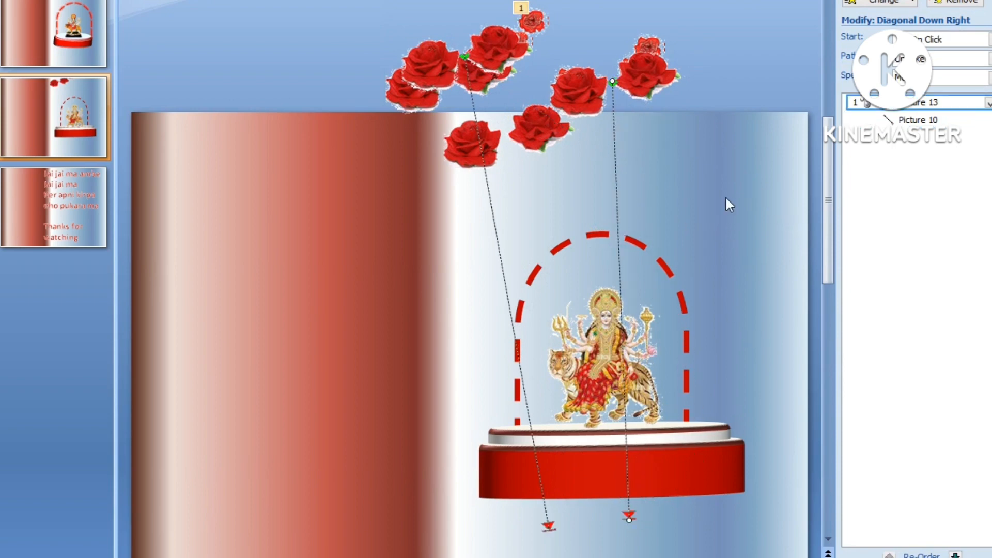
left_click(424, 83)
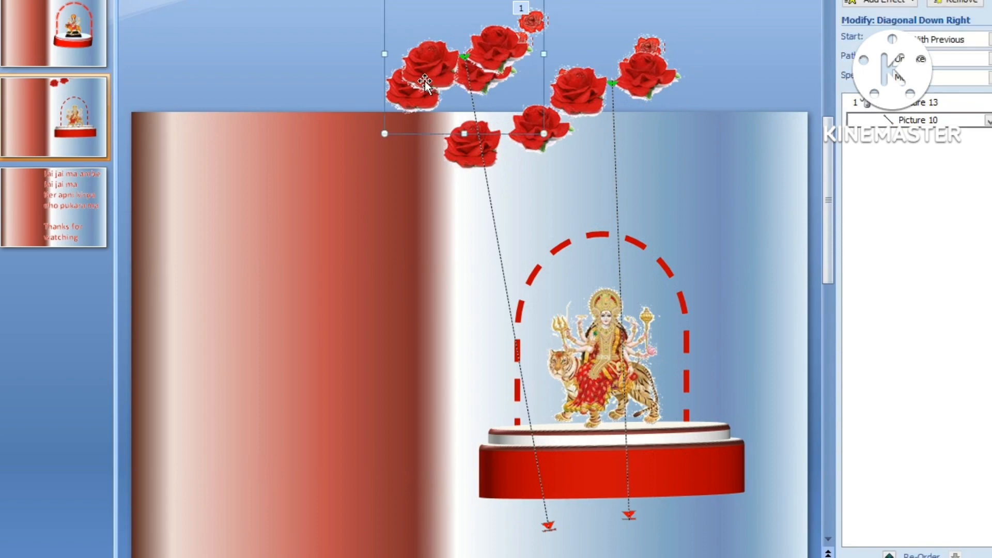
left_click(476, 154)
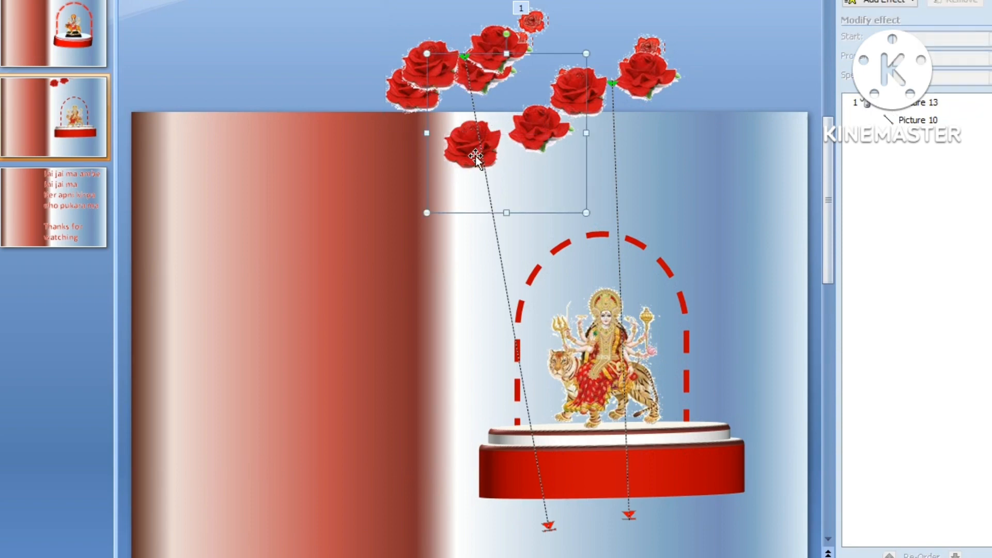
Add a Fly In entrance effect to the podium's lower tier and set it to start With Previous.
left_click(896, 3)
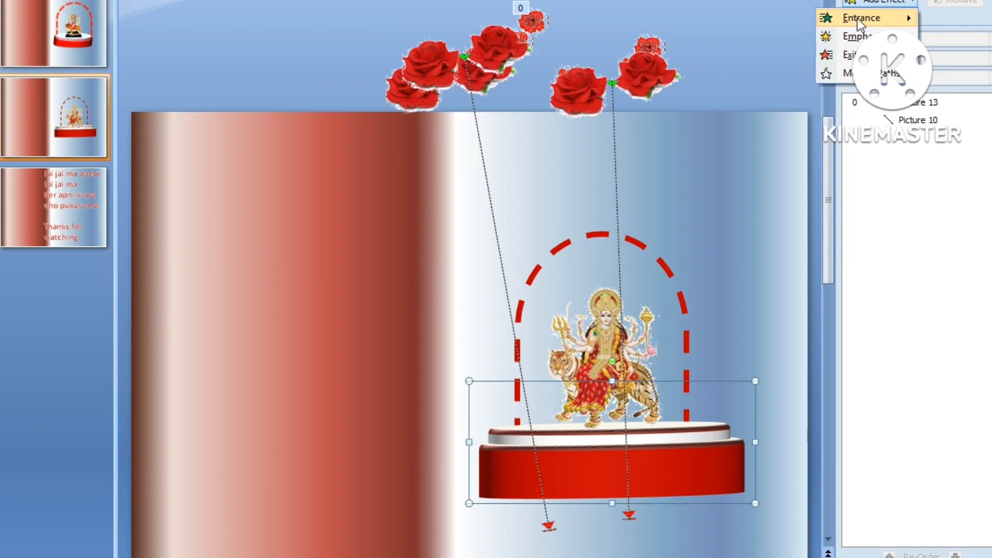
mouse_move(857, 20)
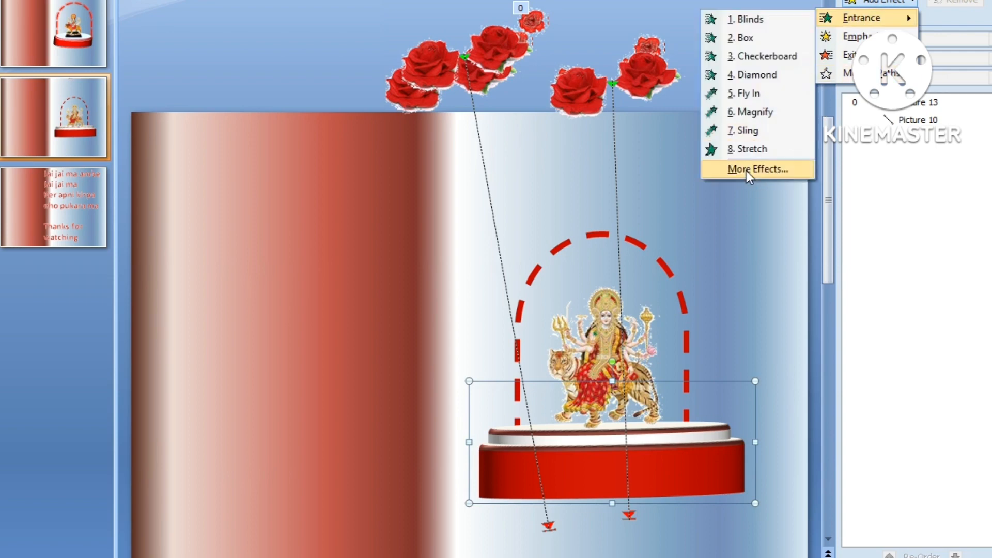
left_click(752, 92)
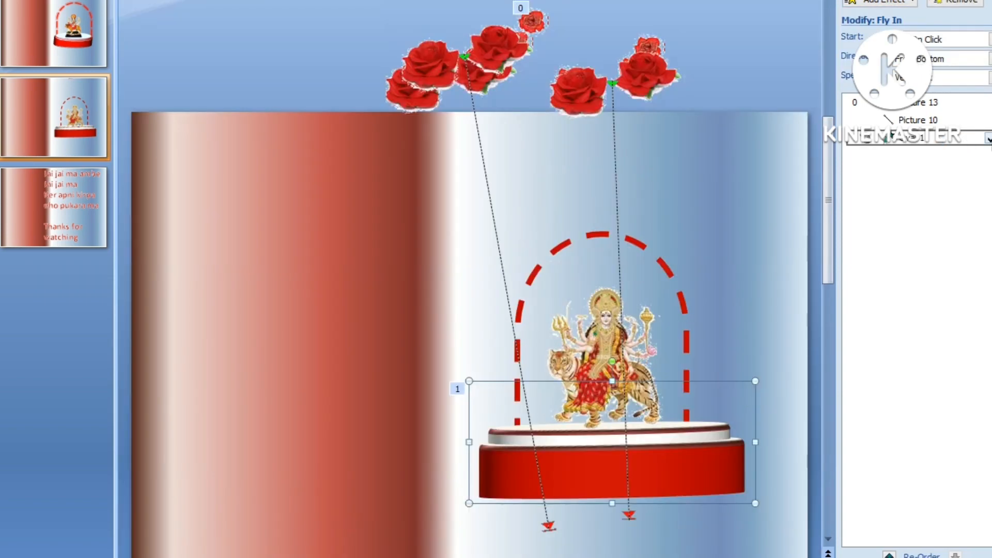
left_click(988, 138)
left_click(907, 229)
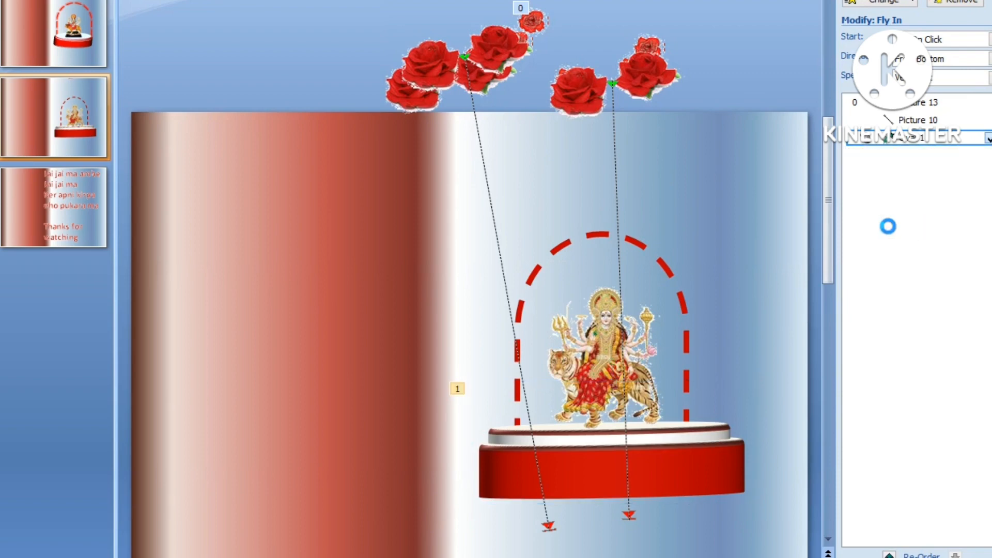
left_click(407, 192)
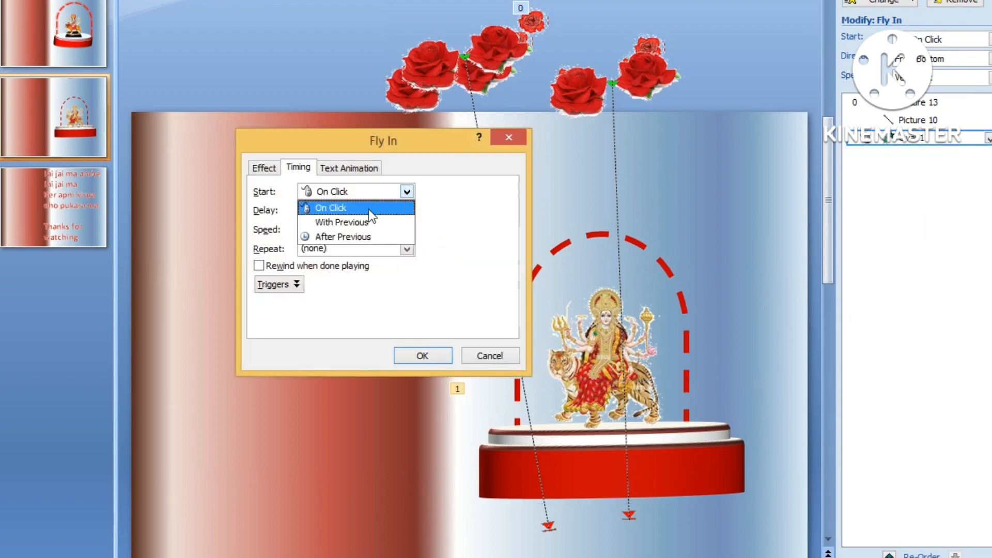
left_click(349, 219)
left_click(326, 211)
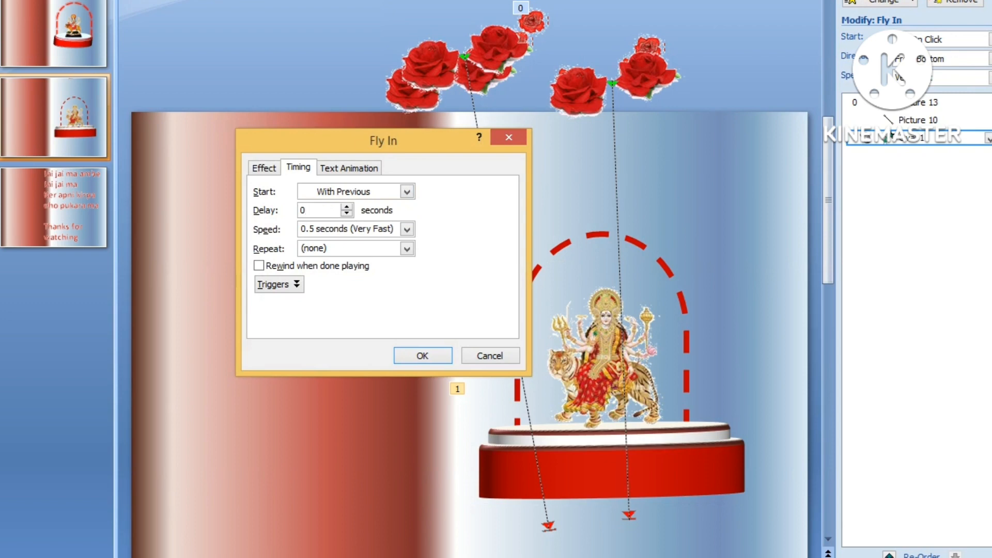
left_click(409, 354)
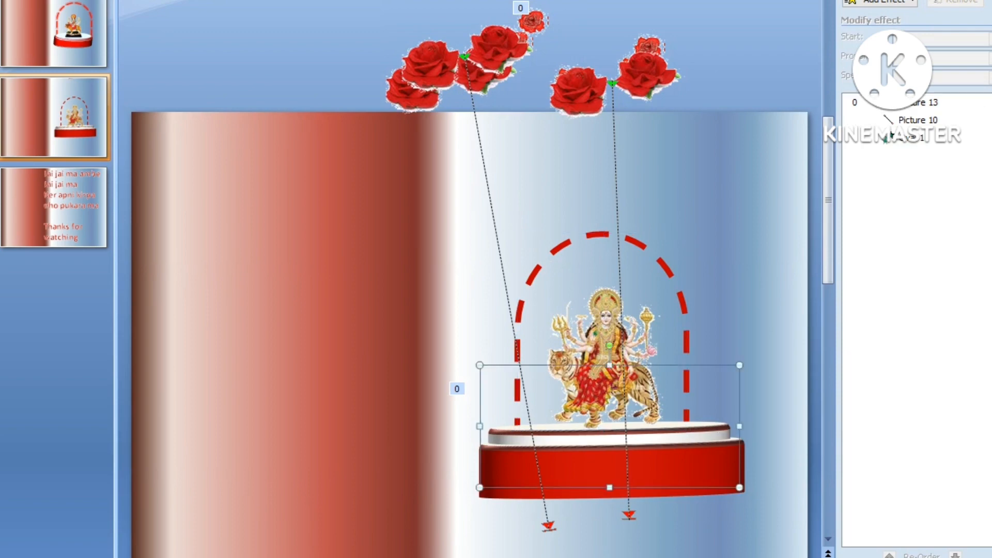
Add a Fly In entrance effect to the podium's upper tier and set it to start With Previous.
left_click(886, 4)
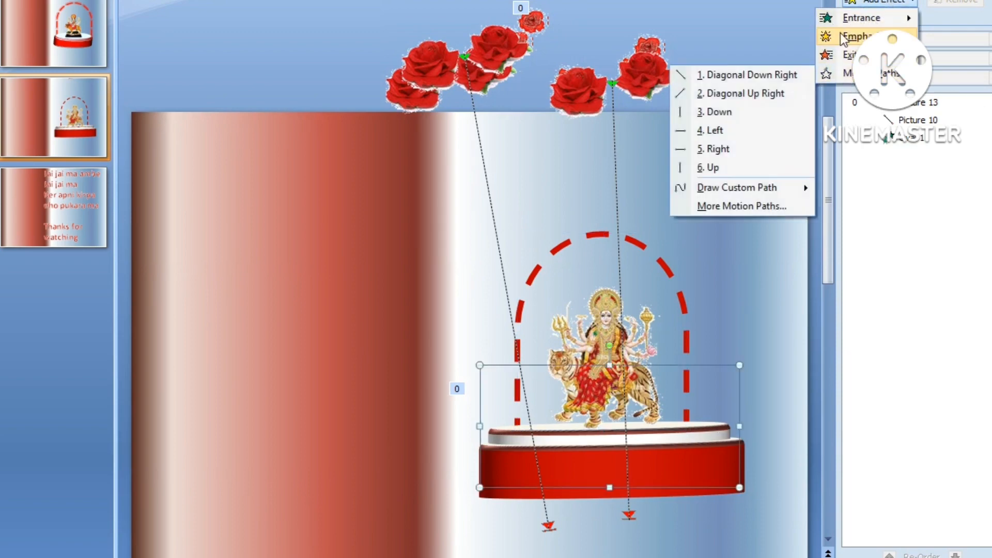
mouse_move(842, 18)
left_click(756, 95)
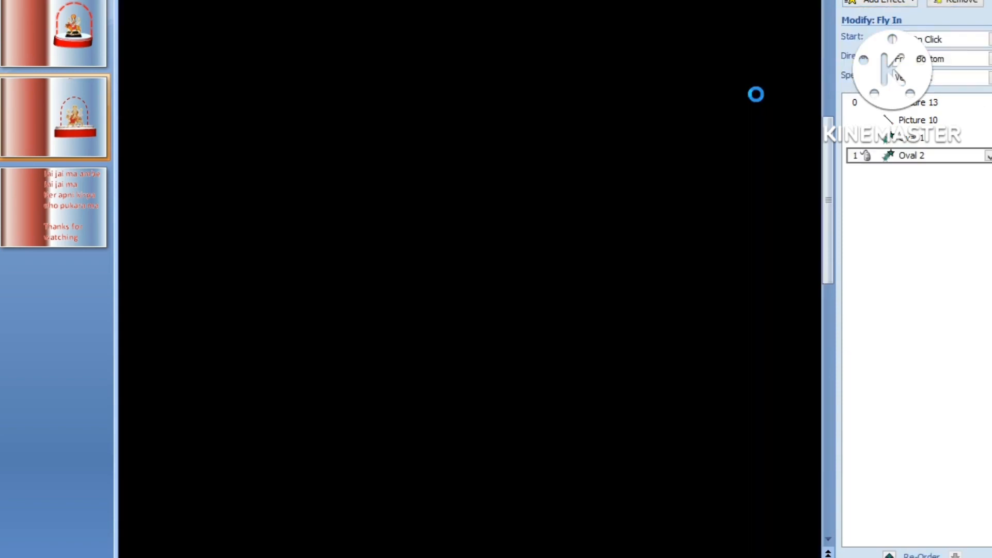
left_click(987, 156)
left_click(932, 193)
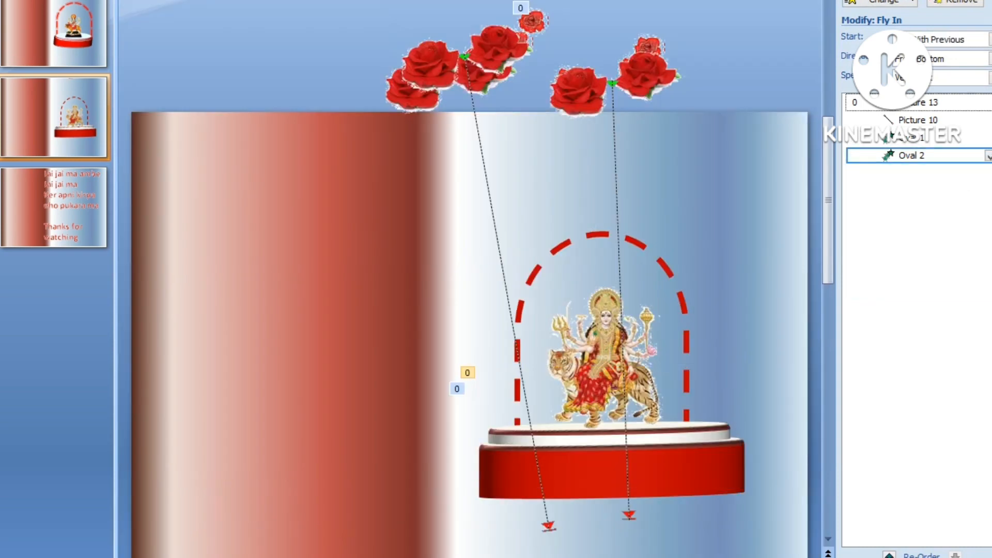
Change the delay of the upper tier's Fly In effect in its timing options.
left_click(988, 155)
left_click(922, 249)
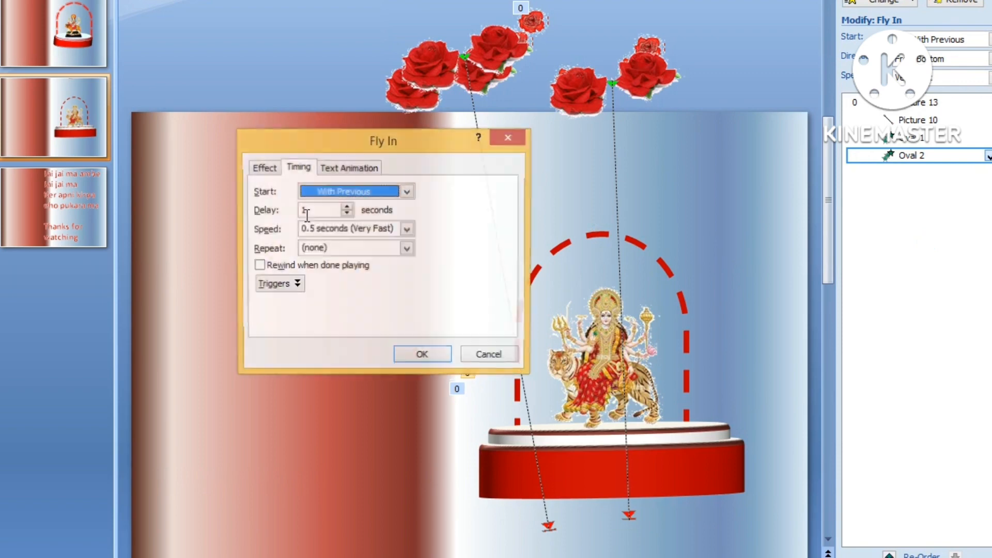
left_click(326, 213)
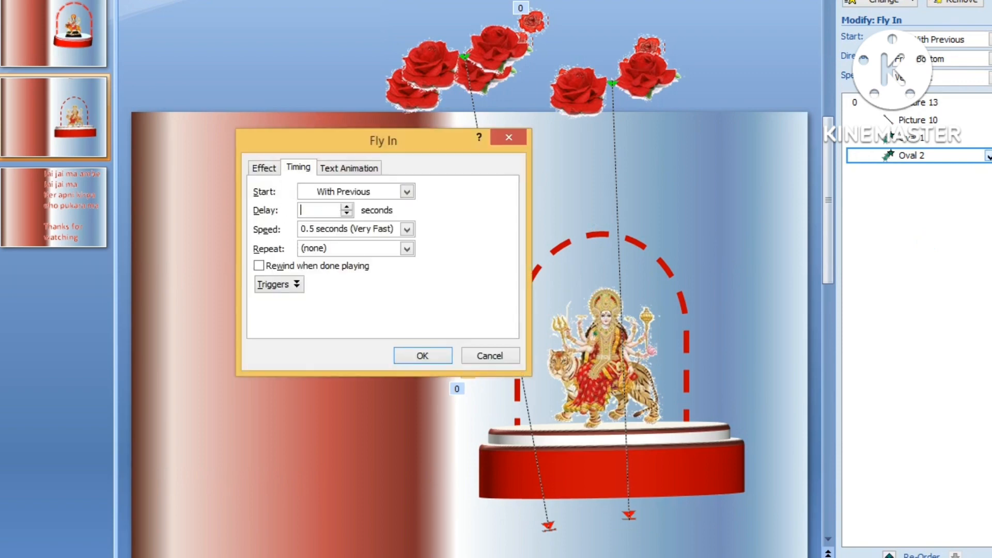
left_click(422, 357)
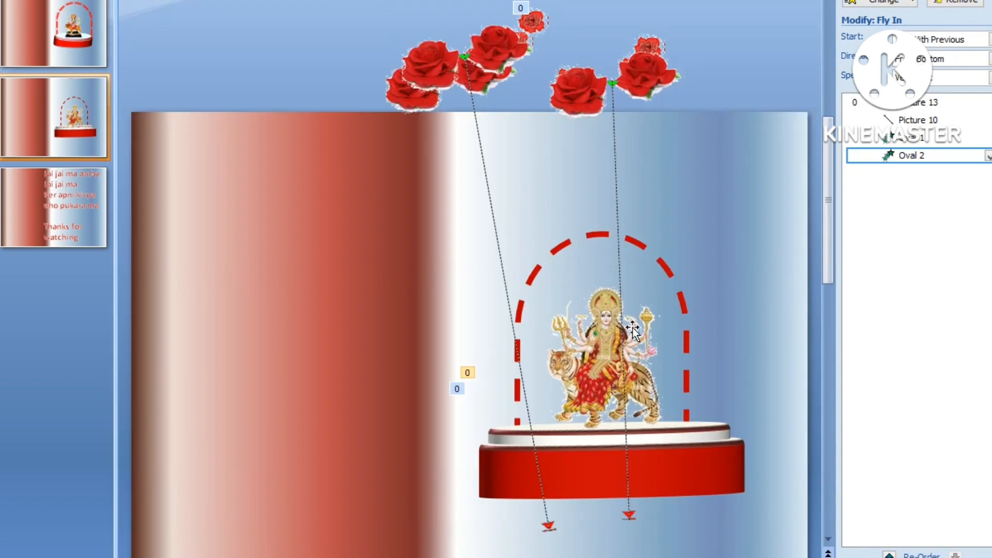
Add a Magnify entrance effect to the goddess picture and set it to start With Previous.
left_click(603, 336)
left_click(882, 1)
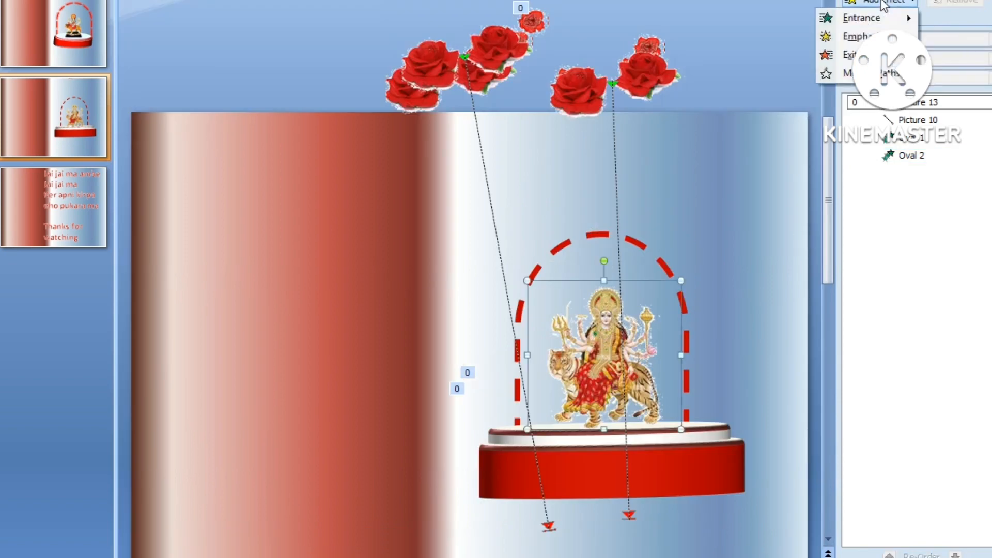
mouse_move(849, 20)
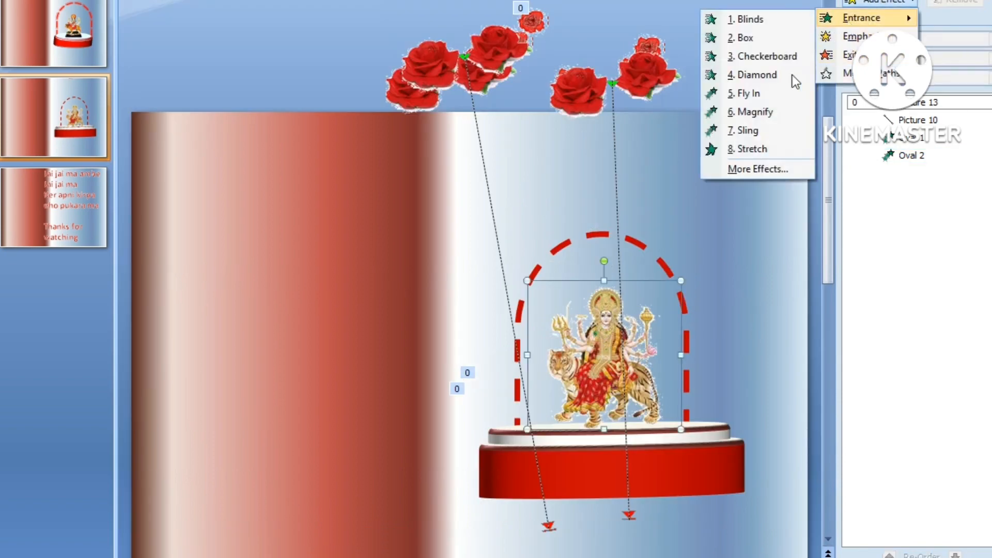
left_click(764, 111)
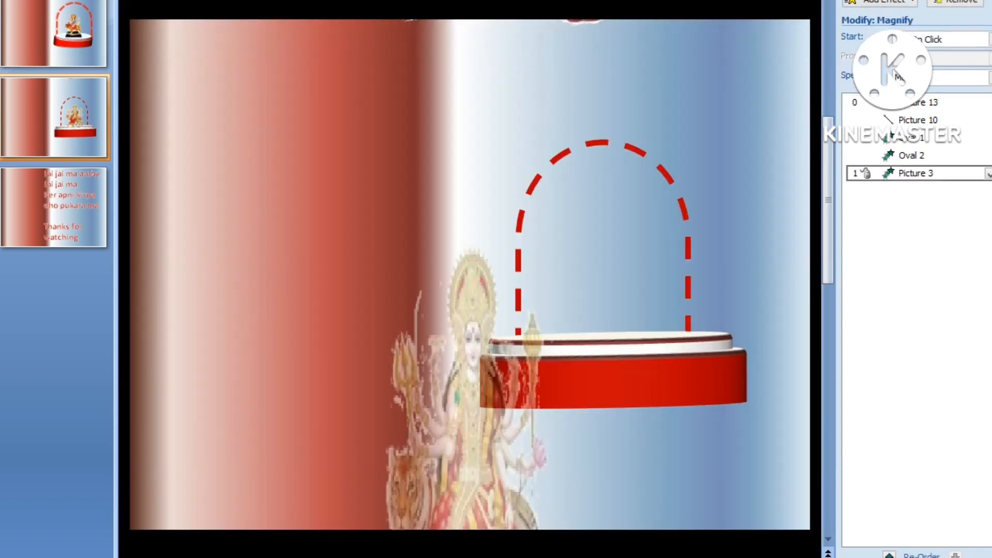
left_click(987, 175)
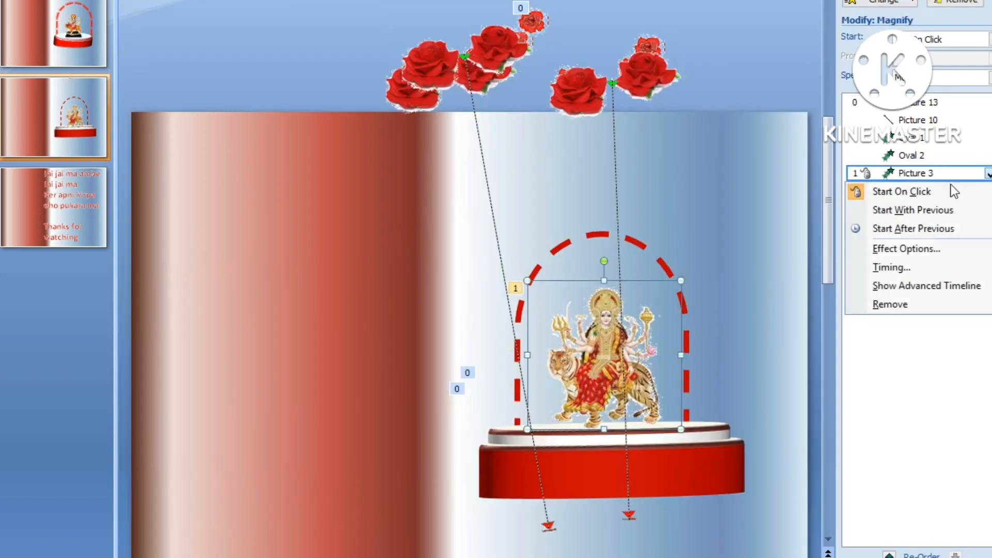
left_click(911, 210)
Set the delay of the goddess picture's Magnify effect to 3 seconds.
left_click(988, 174)
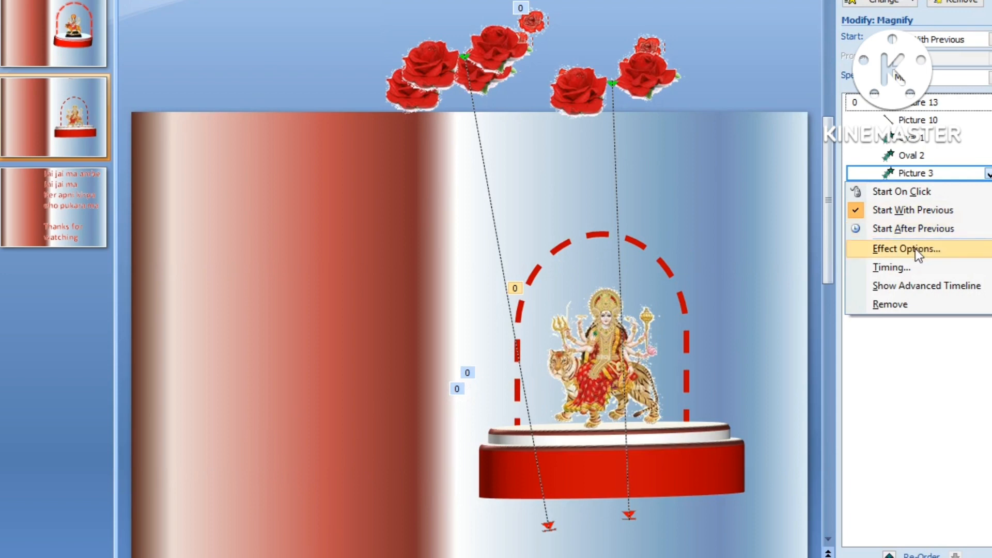
left_click(901, 271)
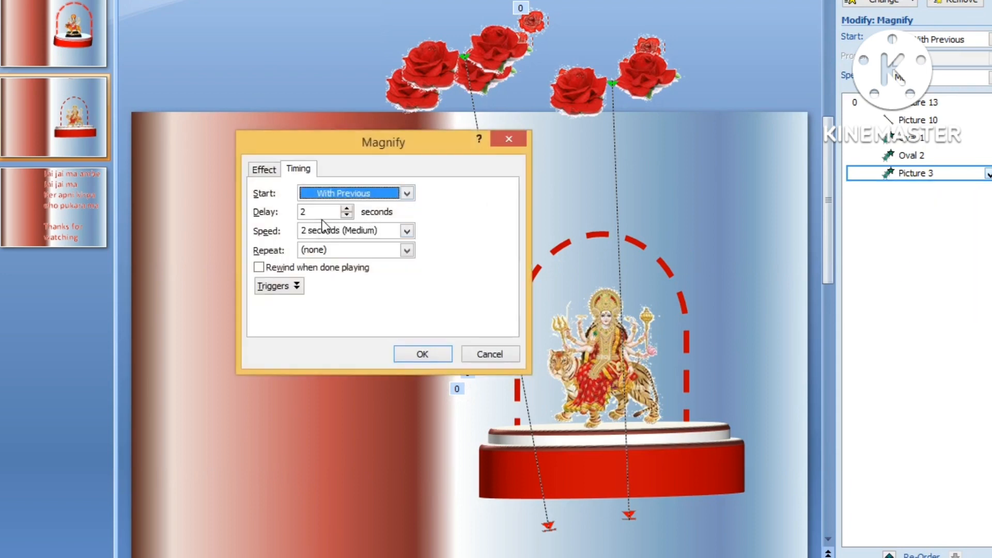
left_click(318, 210)
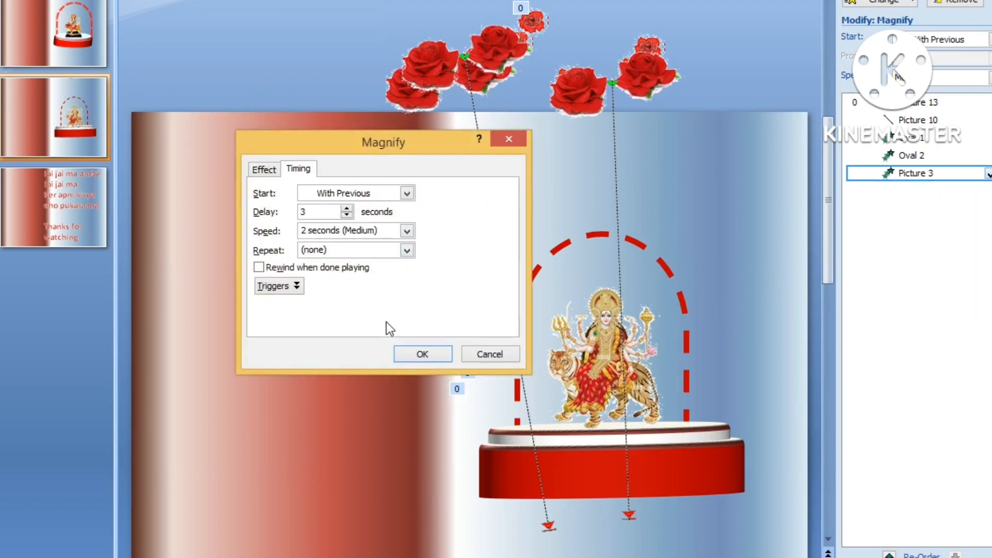
left_click(405, 351)
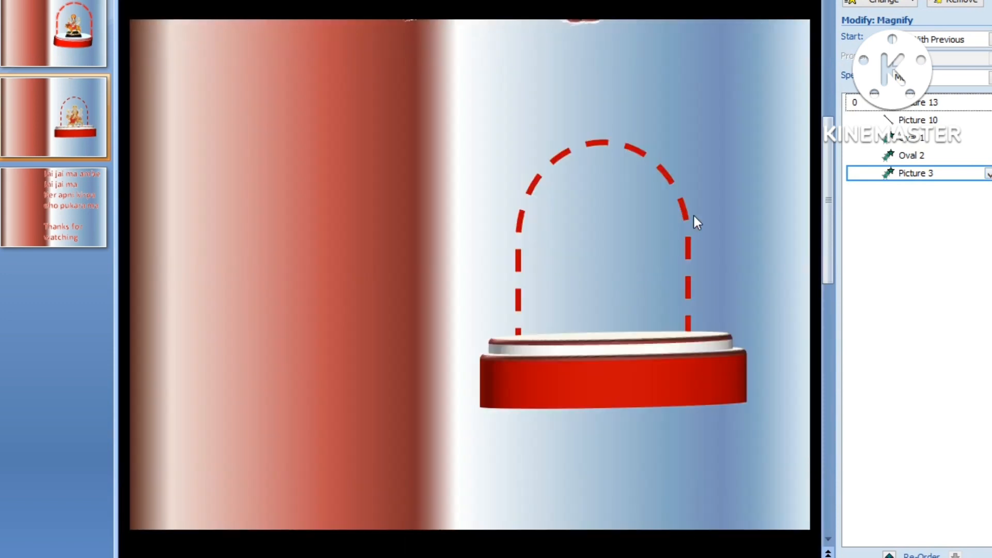
Apply the largest red glow variation to the dashed arch.
left_click(609, 244)
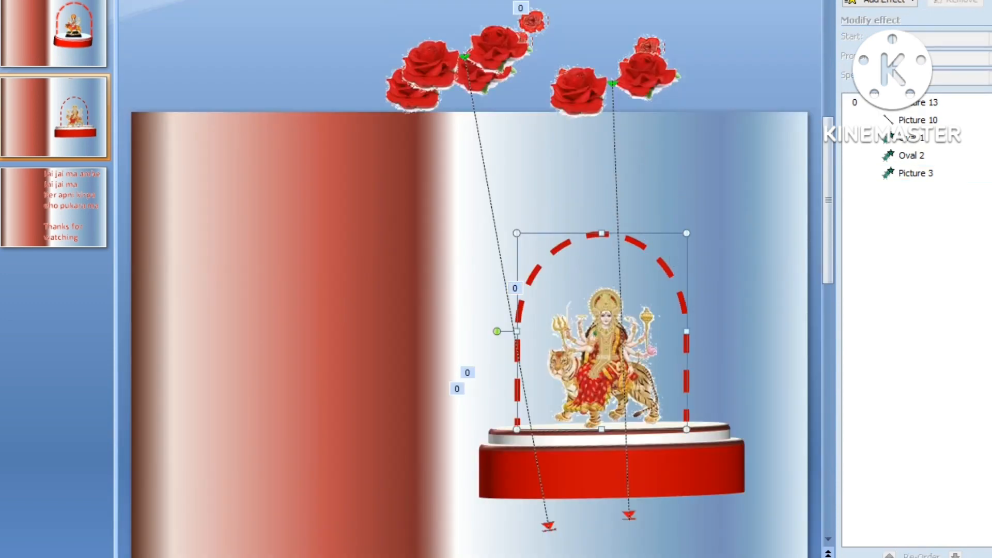
left_click(375, 0)
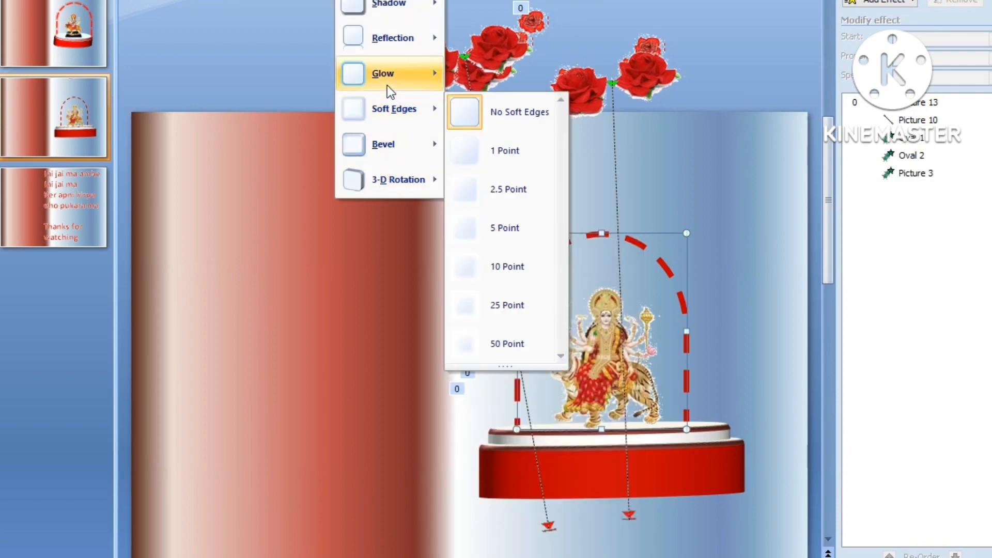
mouse_move(436, 83)
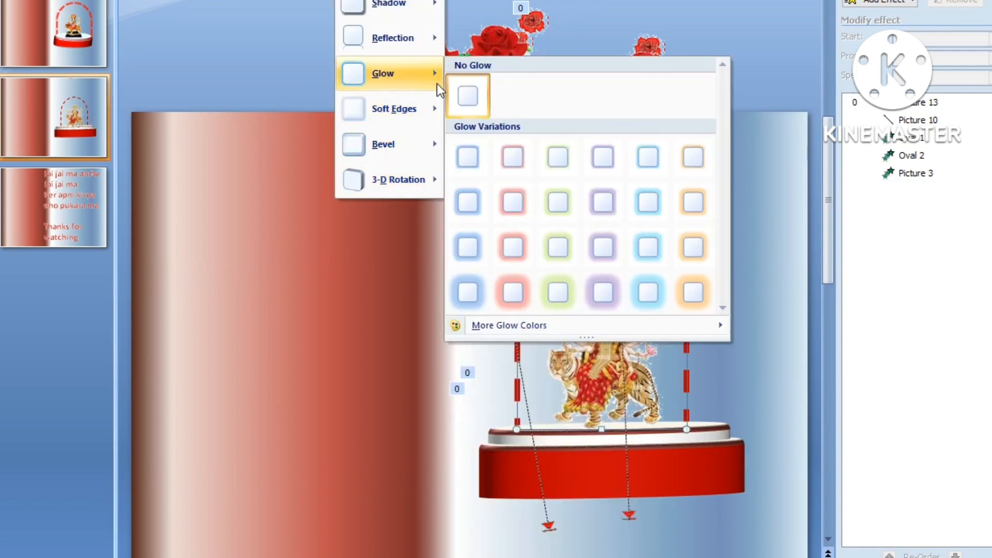
left_click(513, 291)
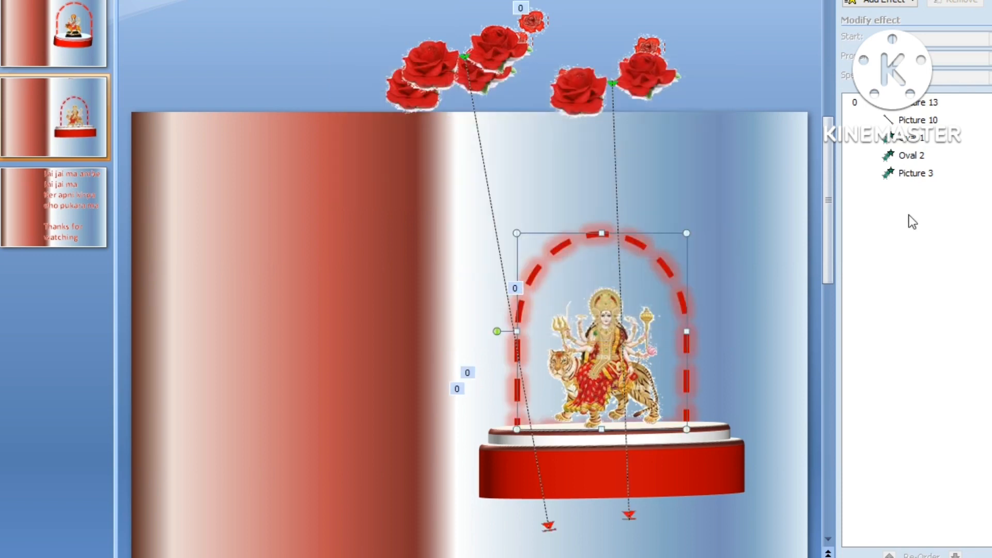
Add a Sling entrance effect to the dashed arch and set it to start With Previous in its timing options.
left_click(885, 3)
mouse_move(859, 12)
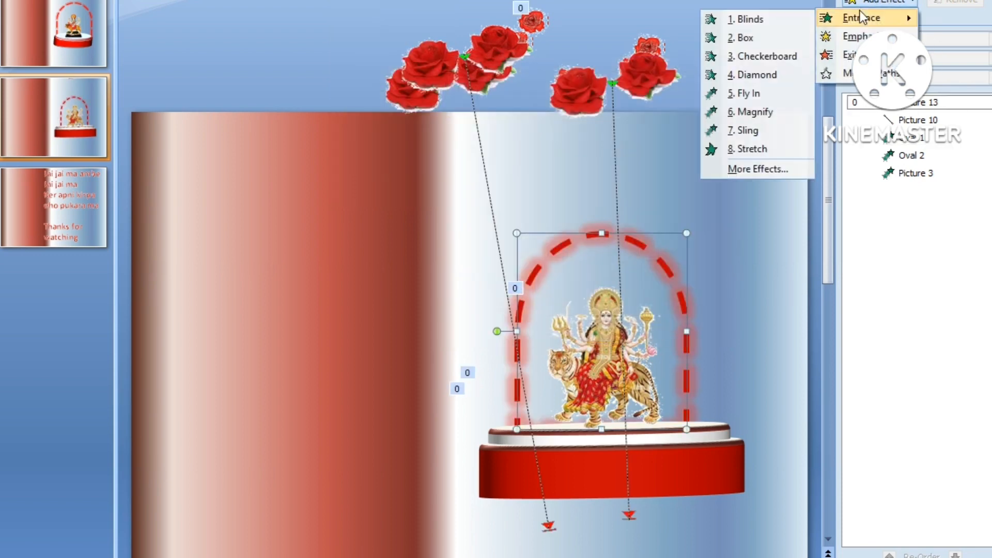
left_click(752, 134)
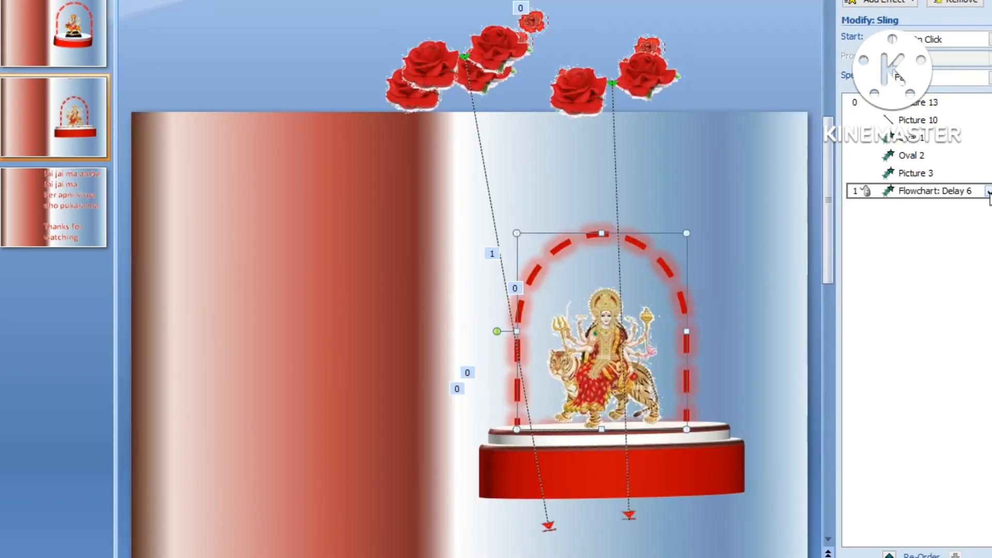
left_click(987, 193)
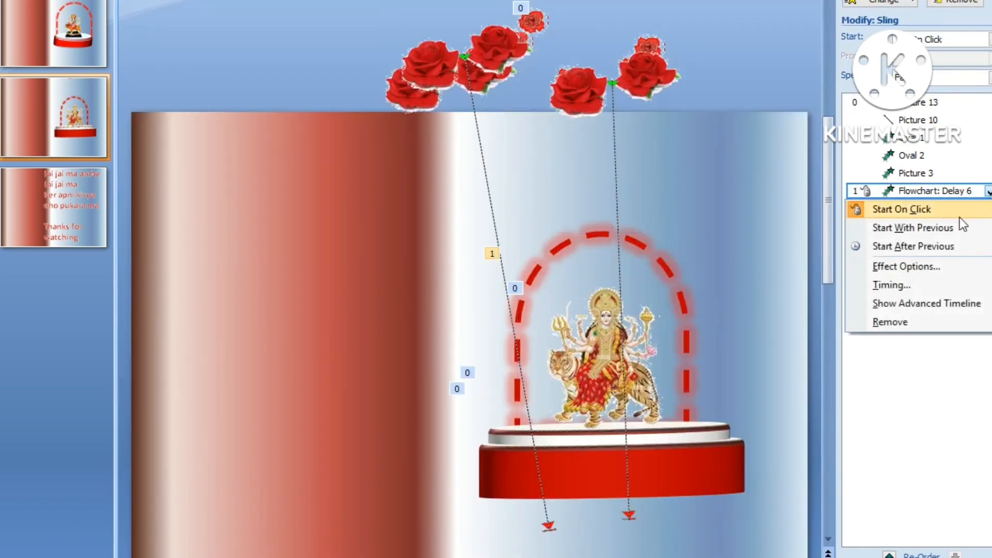
left_click(882, 287)
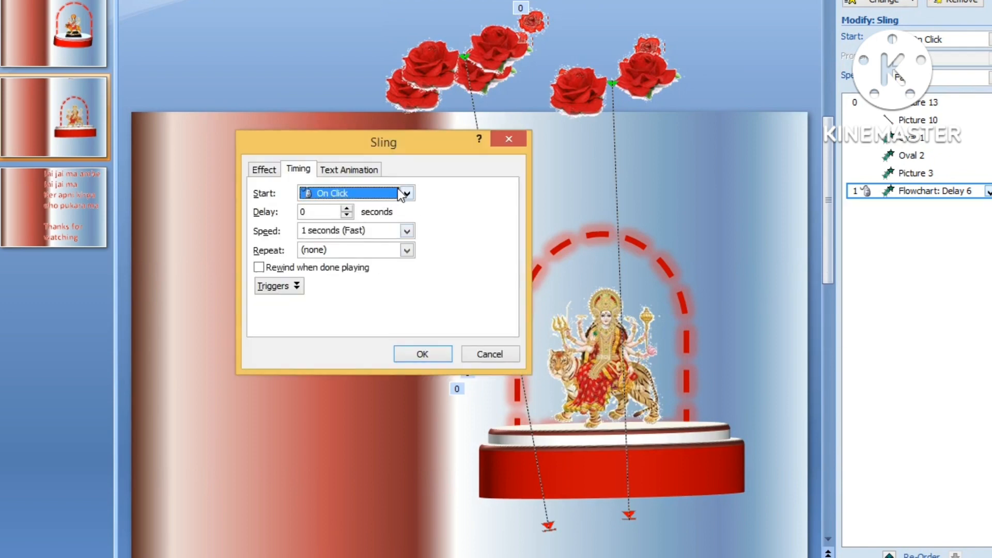
left_click(407, 193)
left_click(338, 222)
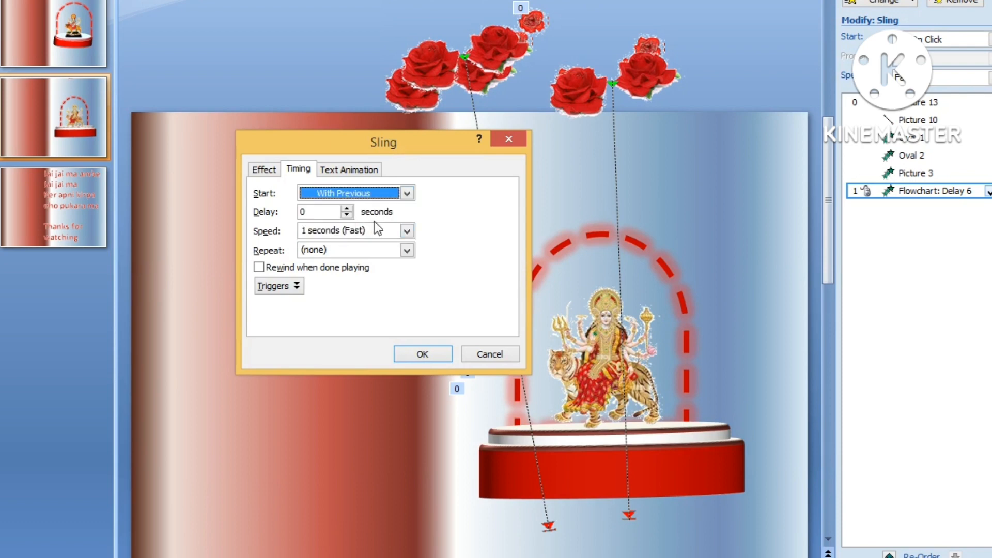
key("Return")
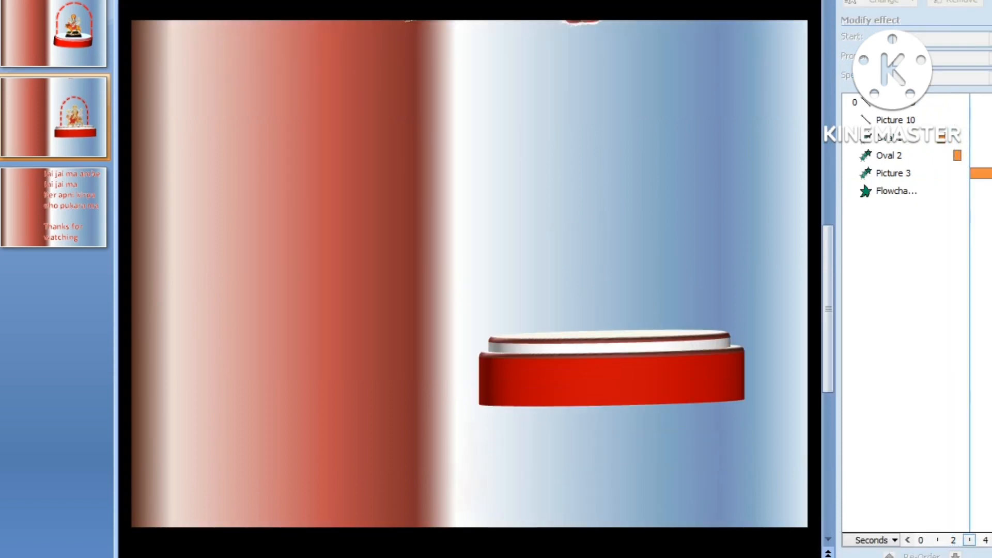